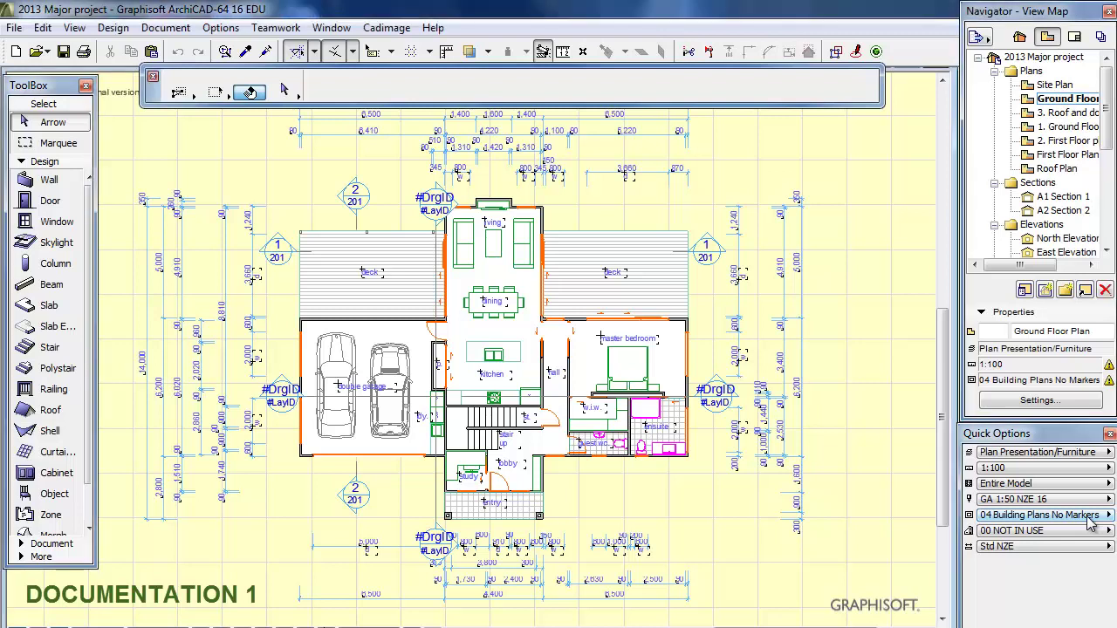
- Set the ground floor plan's model view options to 03 Building Plans Markers
left_click(1096, 515)
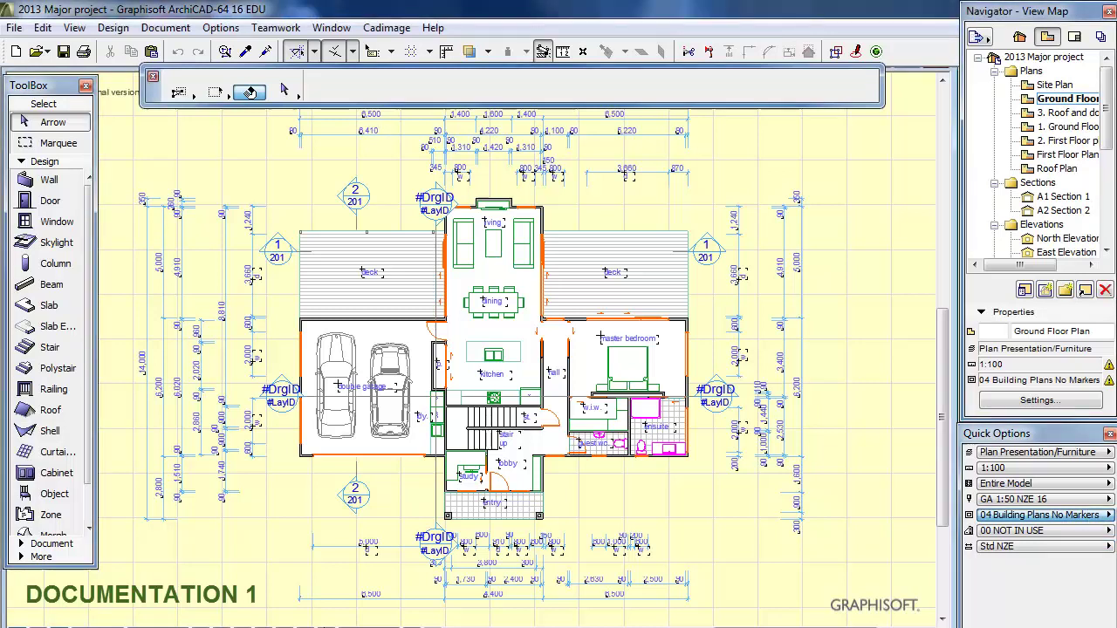
left_click(1113, 534)
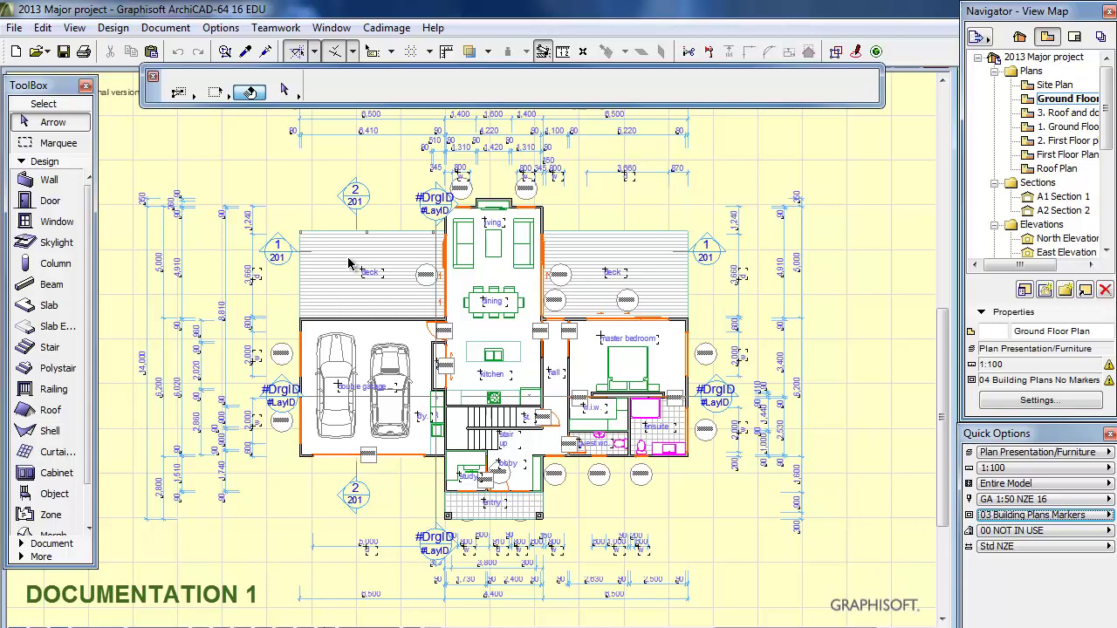
- Examine the door and window markers around the ground floor plan, from the garage to the ensuite
scroll(441, 558, "up", 3)
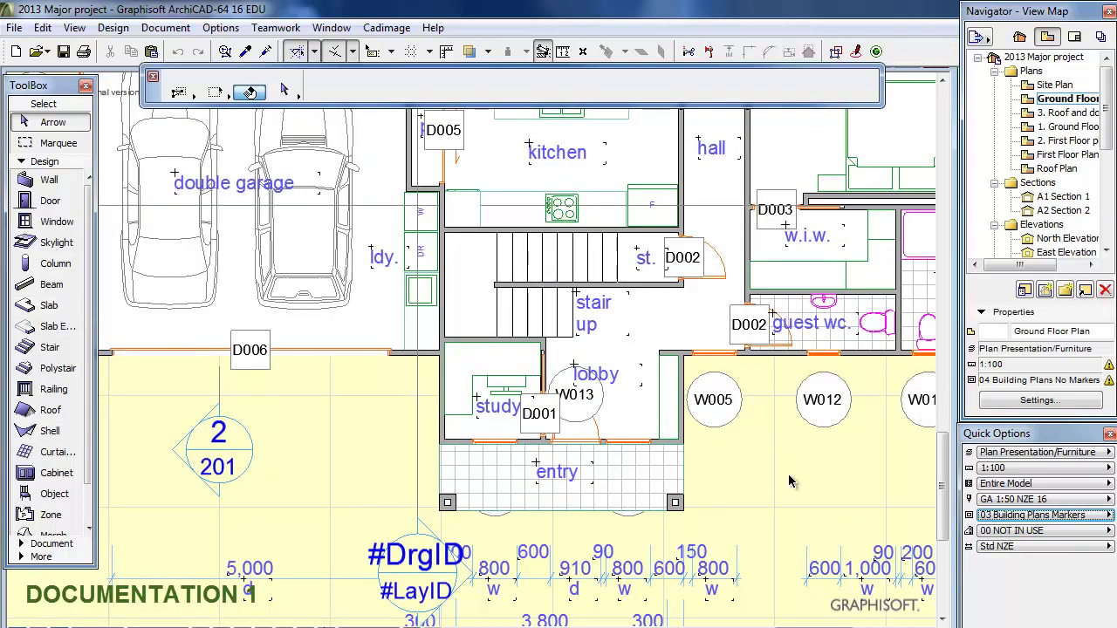
scroll(794, 480, "down", 2)
scroll(789, 483, "down", 2)
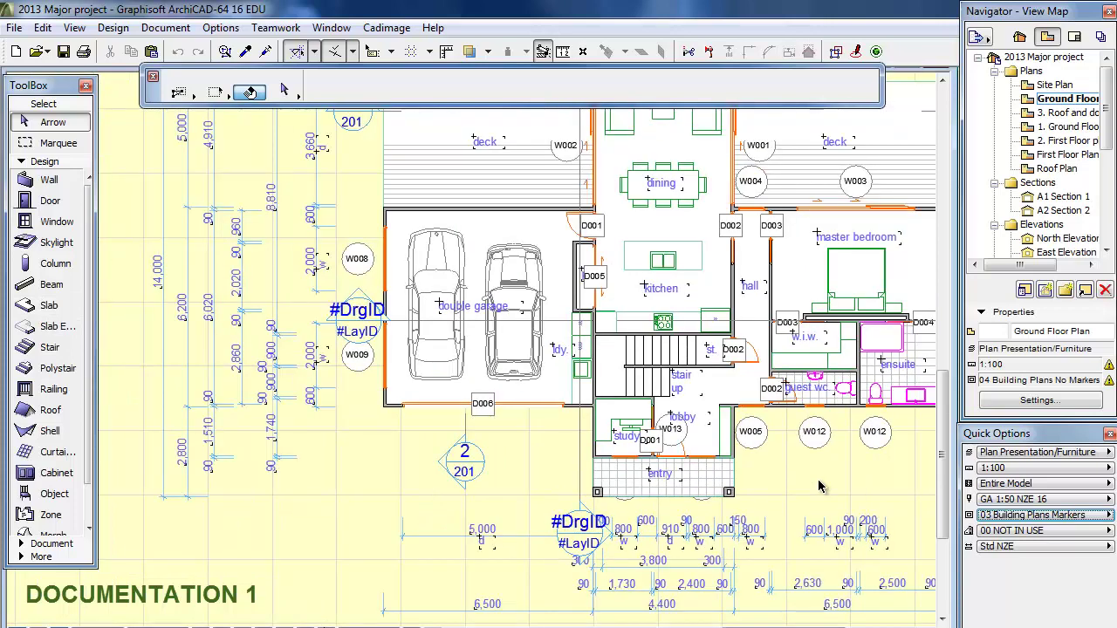
scroll(749, 489, "down", 2)
scroll(765, 486, "up", 1)
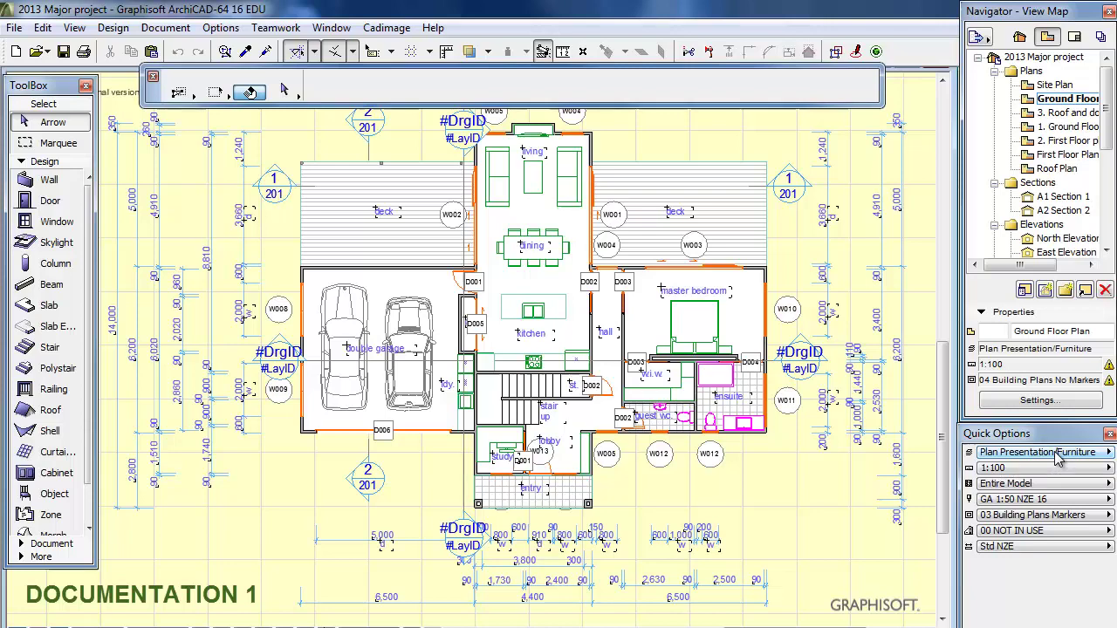
scroll(667, 410, "up", 1)
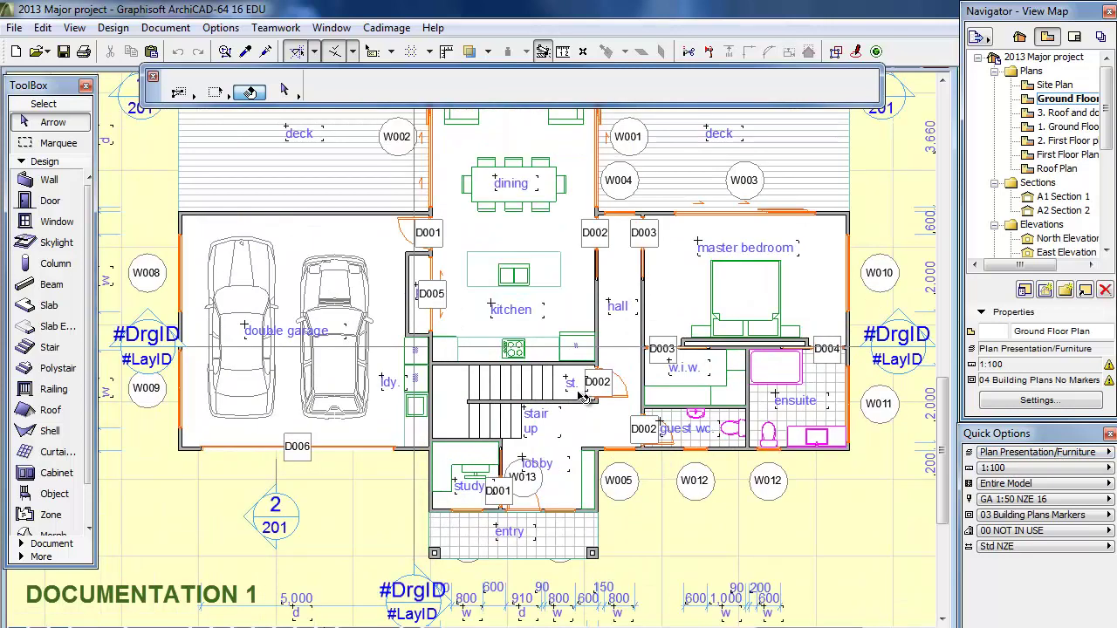
scroll(685, 449, "down", 2)
scroll(704, 488, "up", 1)
scroll(704, 488, "up", 2)
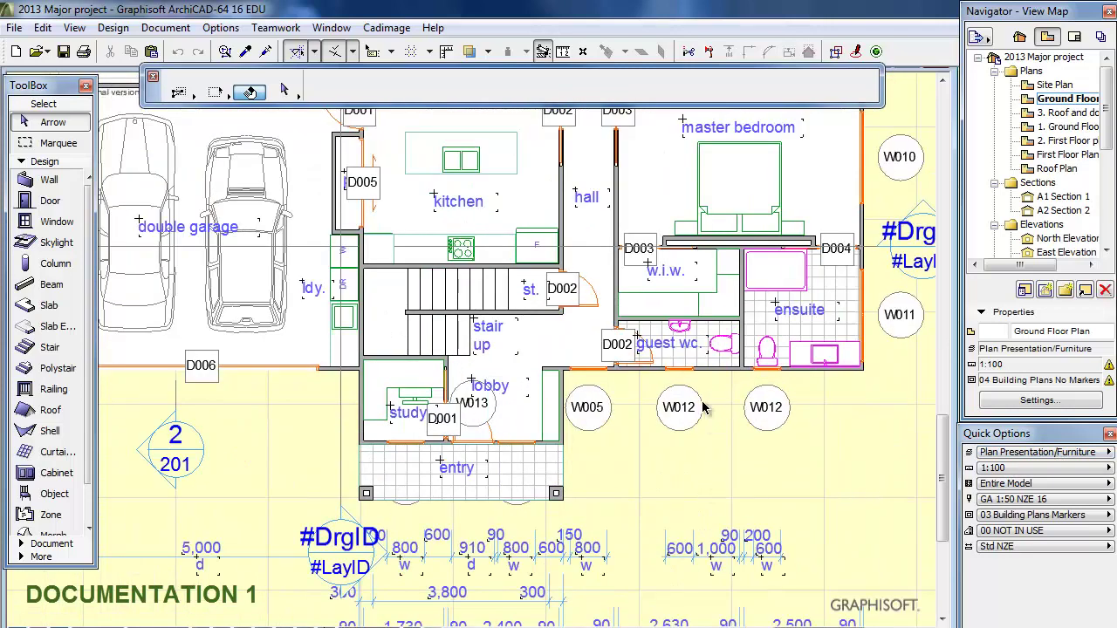
scroll(718, 410, "down", 1)
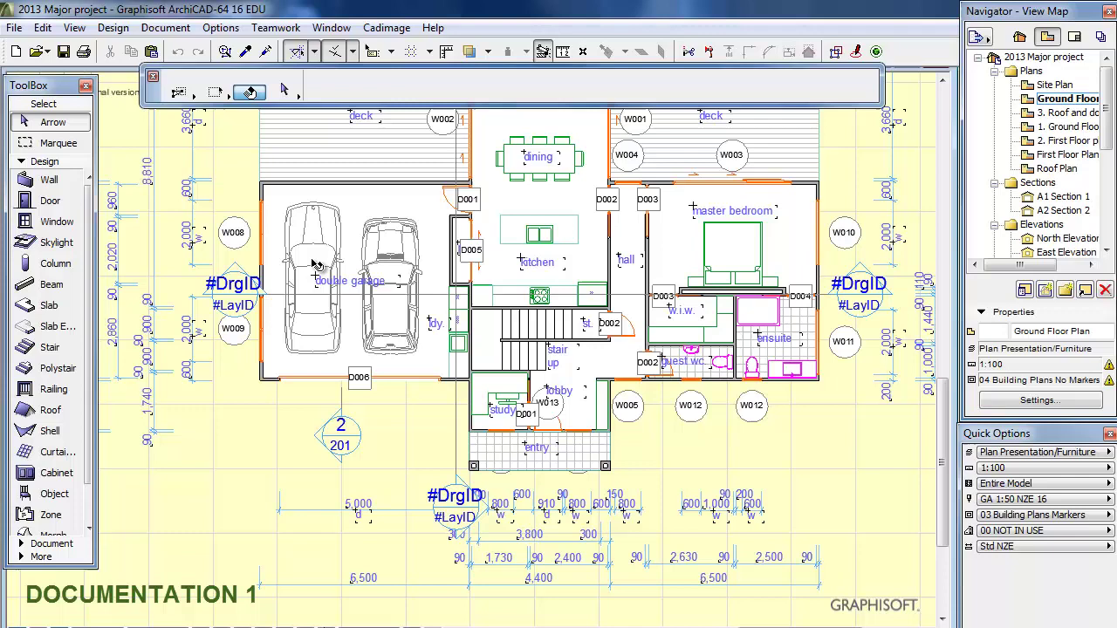
scroll(777, 336, "up", 2)
scroll(781, 340, "down", 3)
scroll(779, 339, "up", 3)
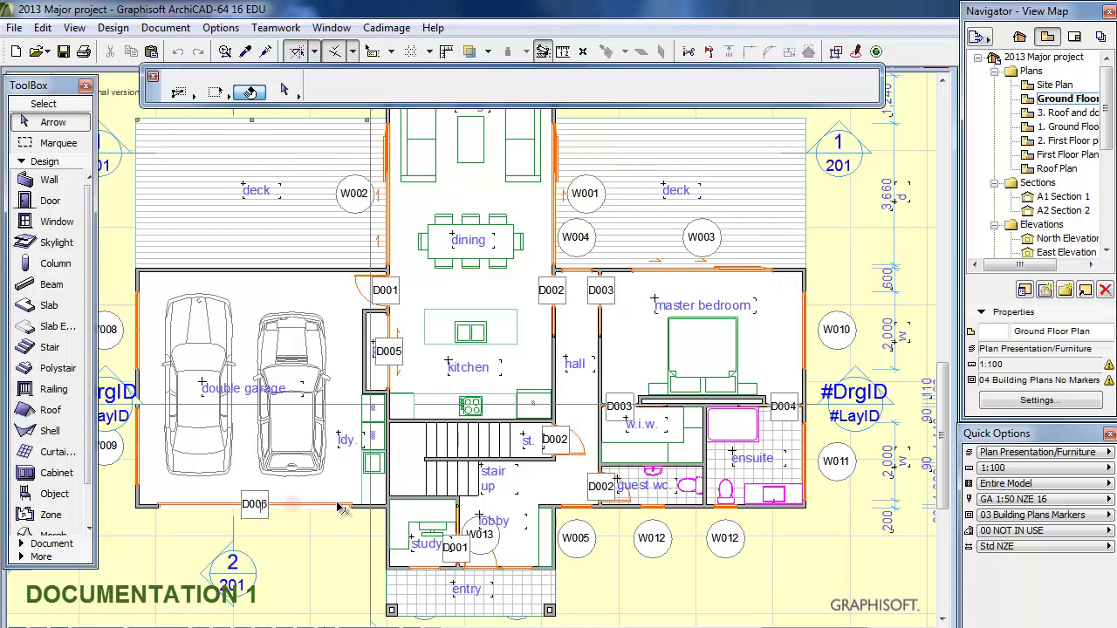
scroll(351, 504, "up", 3)
scroll(350, 506, "up", 1)
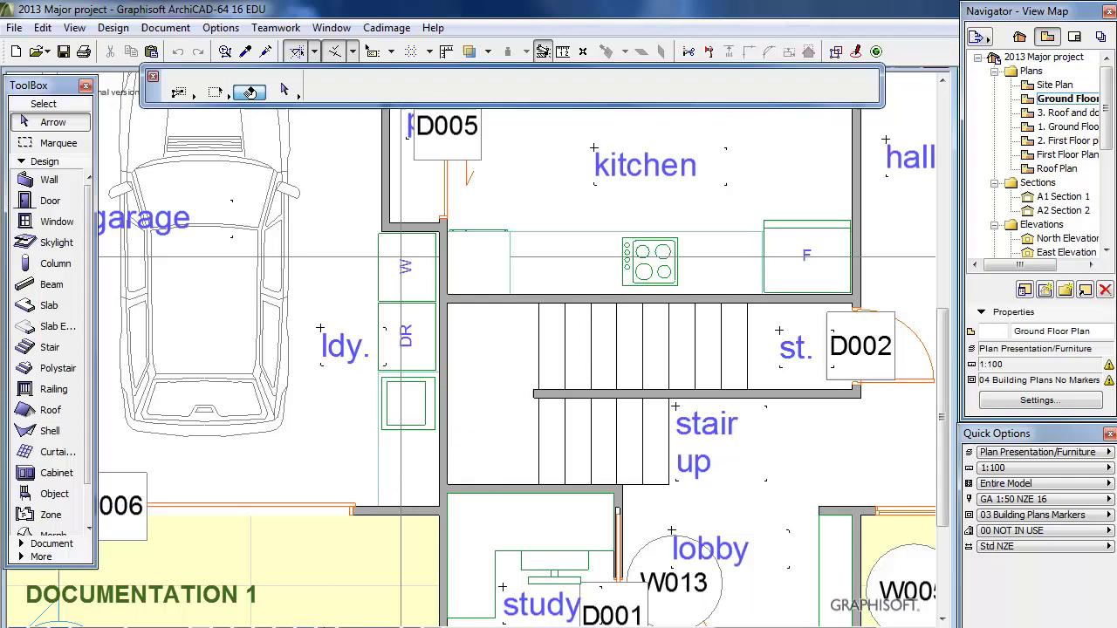
key("ctrl+shift+apostrophe")
scroll(534, 479, "up", 3)
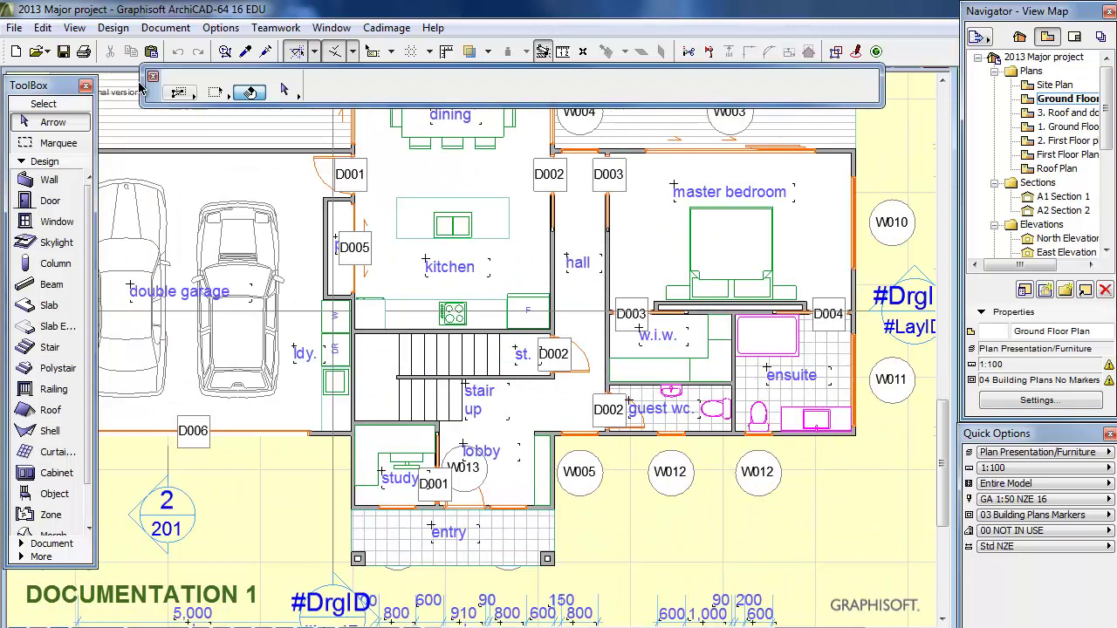
- Review the Dimension Marker and Marker Settings of all windows on the ground floor plan
left_click(54, 221)
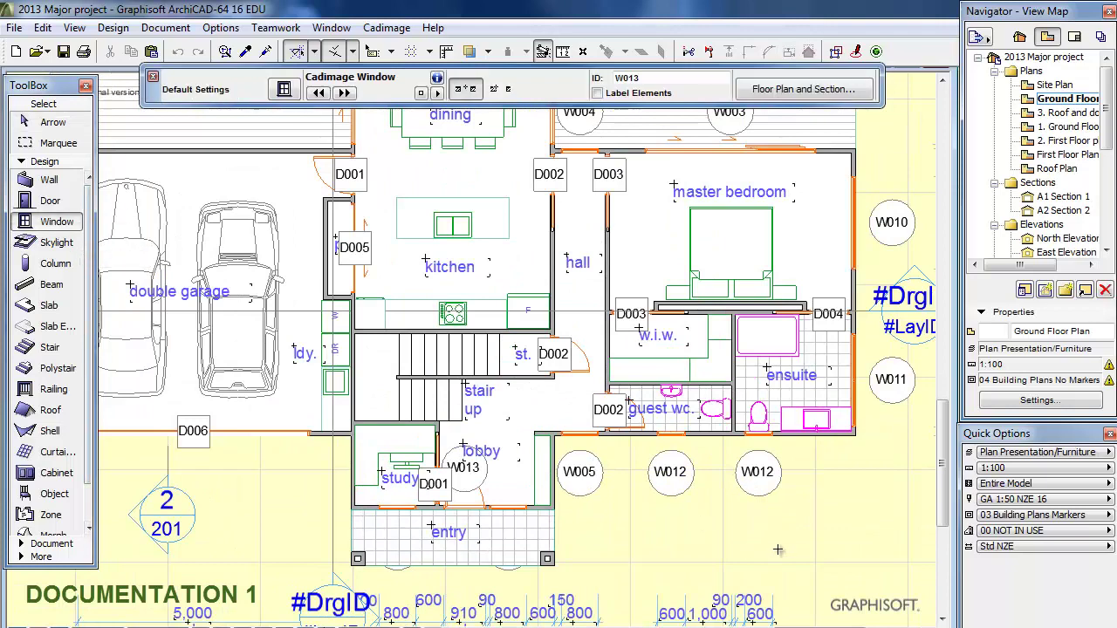
key("ctrl+a")
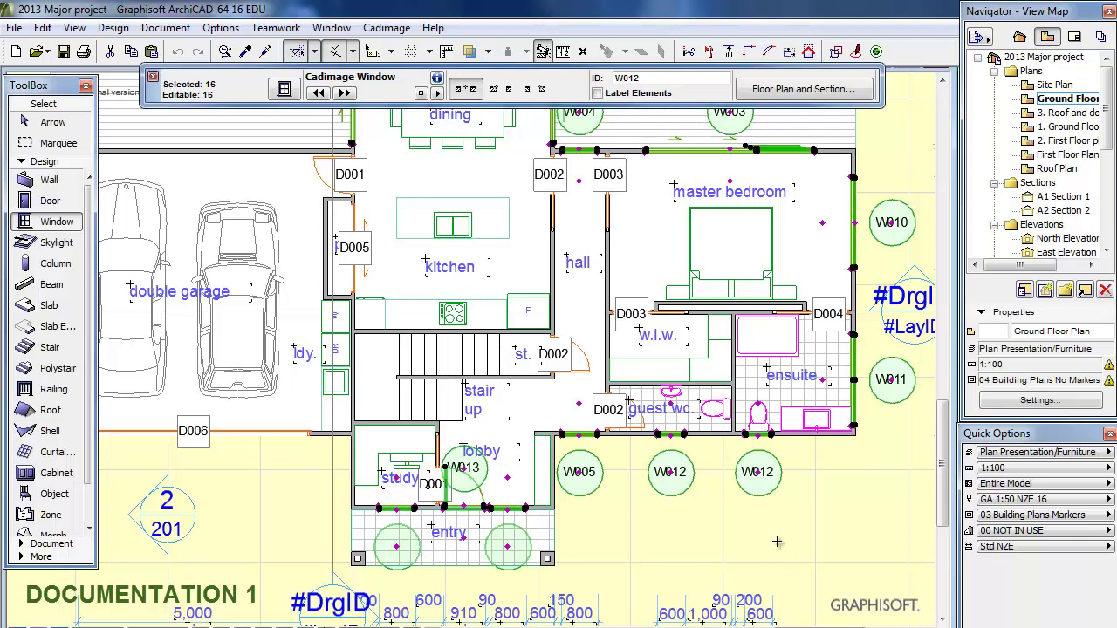
key("ctrl+t")
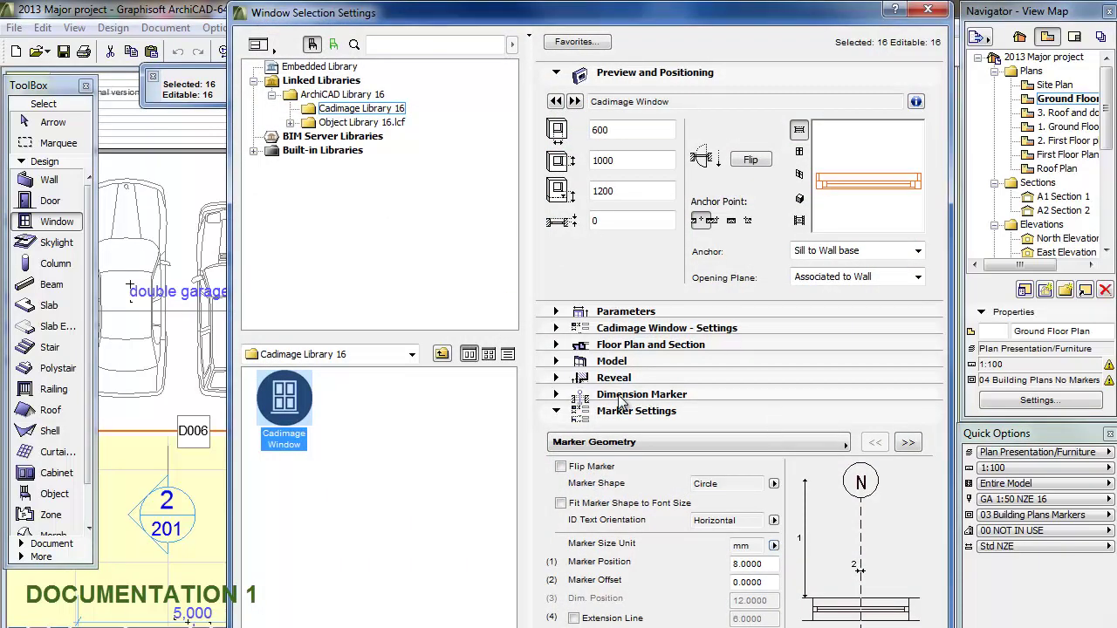
left_click(556, 395)
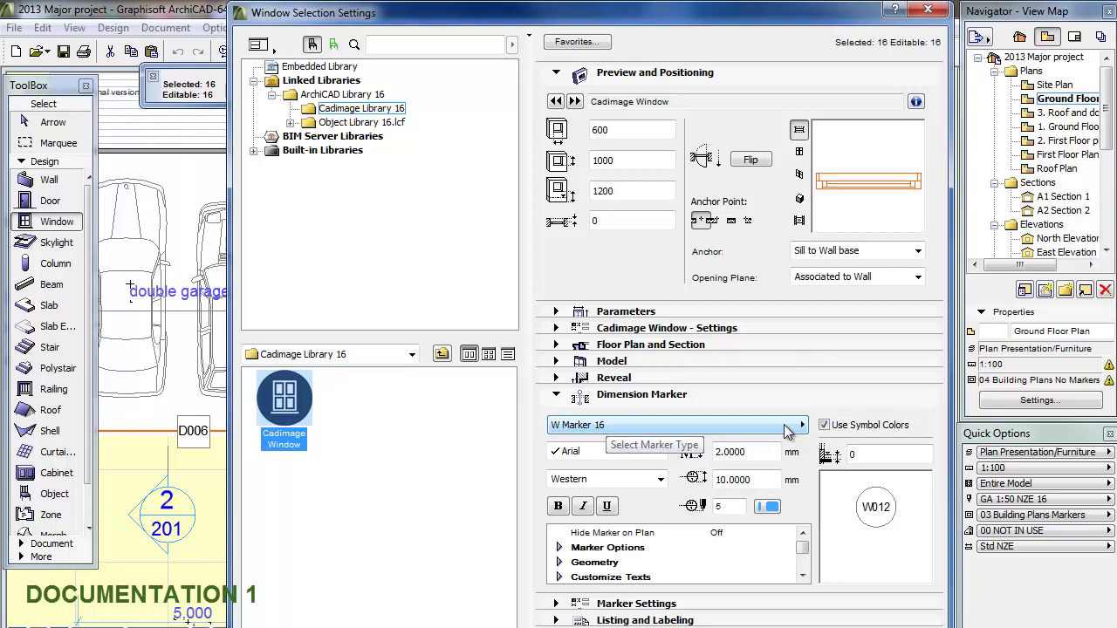
left_click_drag(578, 625, 559, 609)
left_click(556, 550)
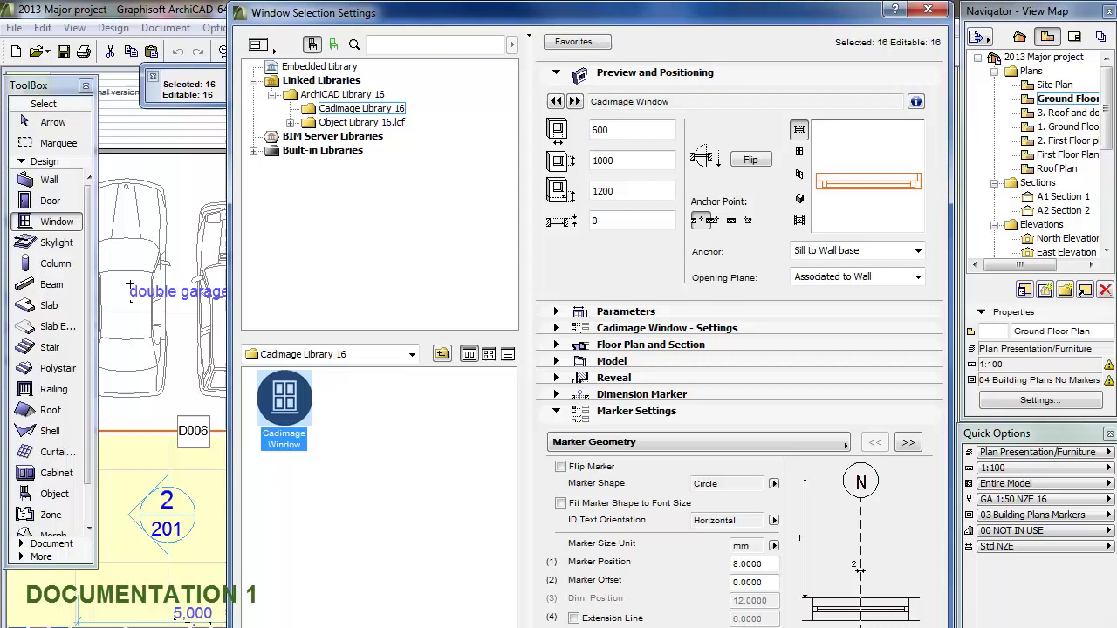
key("Return")
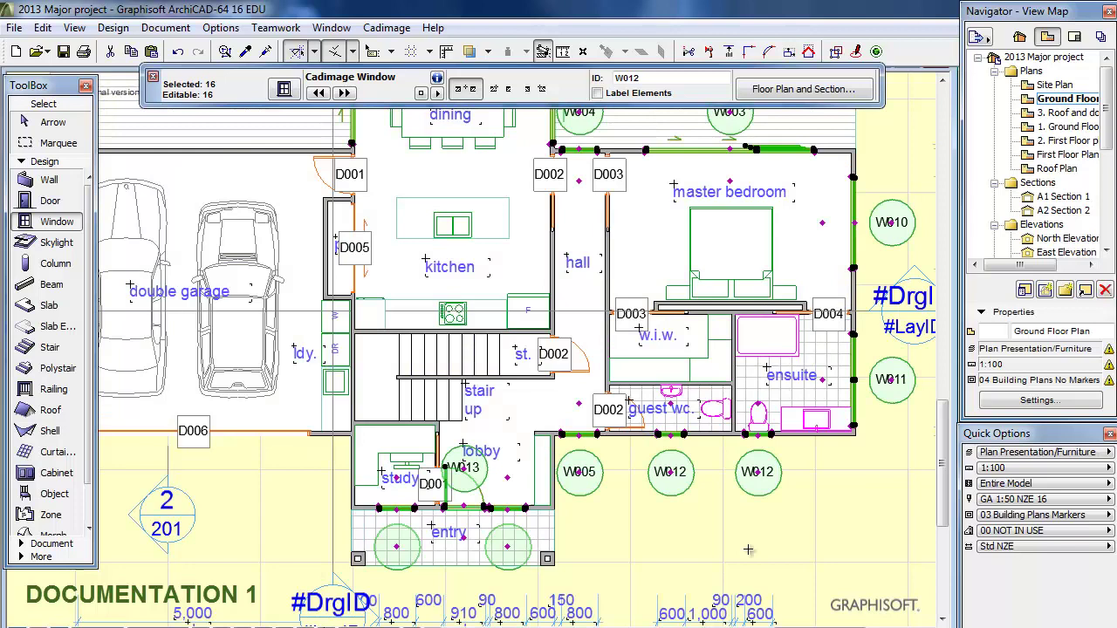
key("Escape")
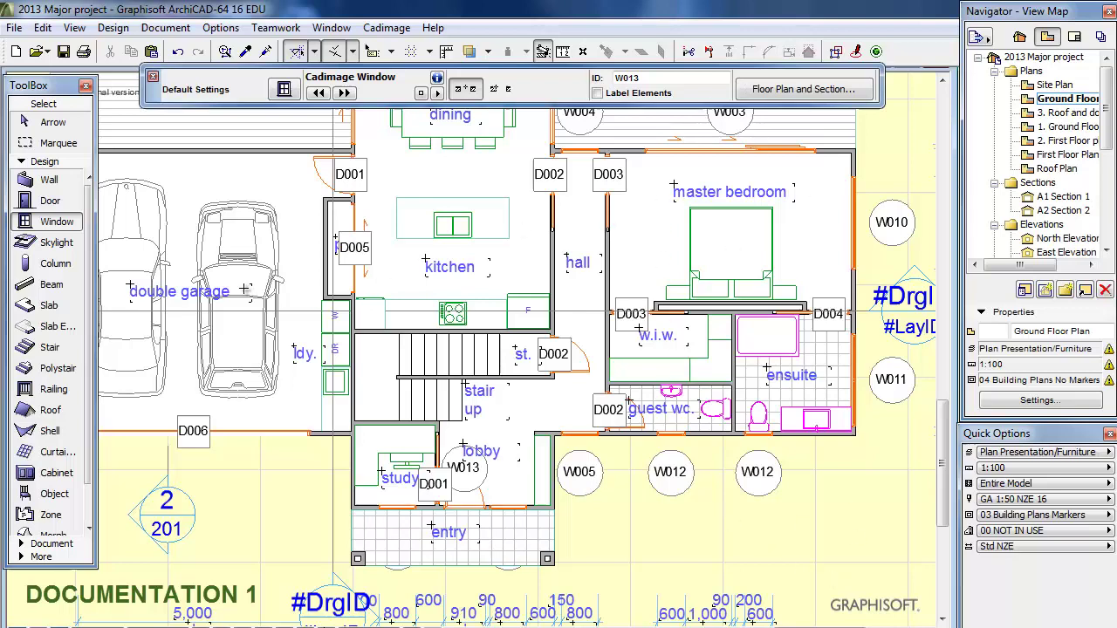
- Select all windows on the plan and load the Window ID settings in the Element ID Manager
key("ctrl+a")
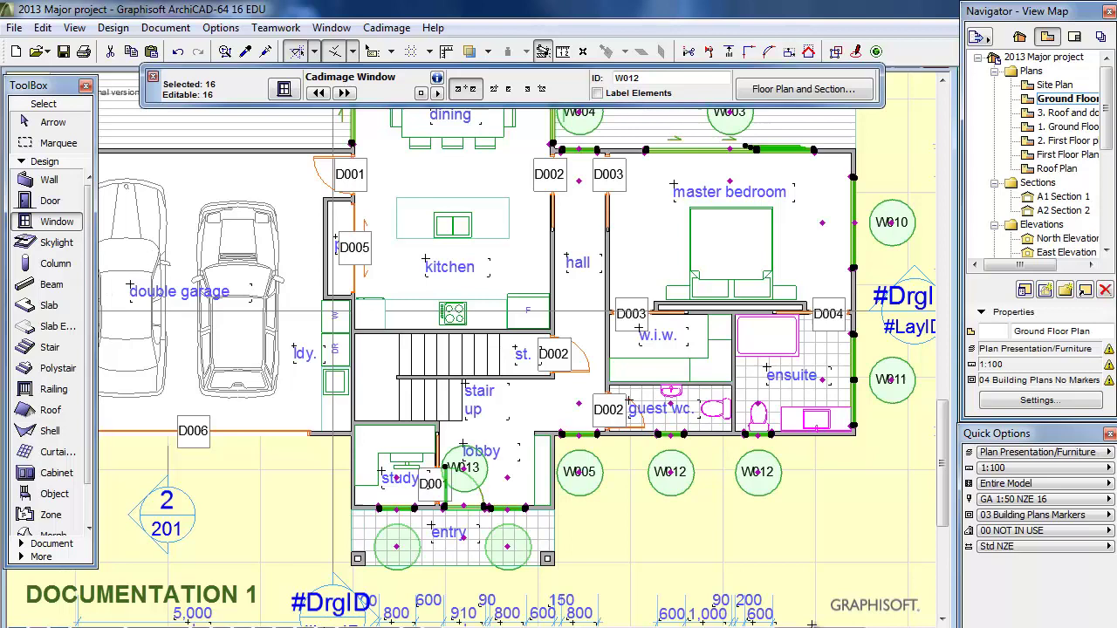
left_click(186, 31)
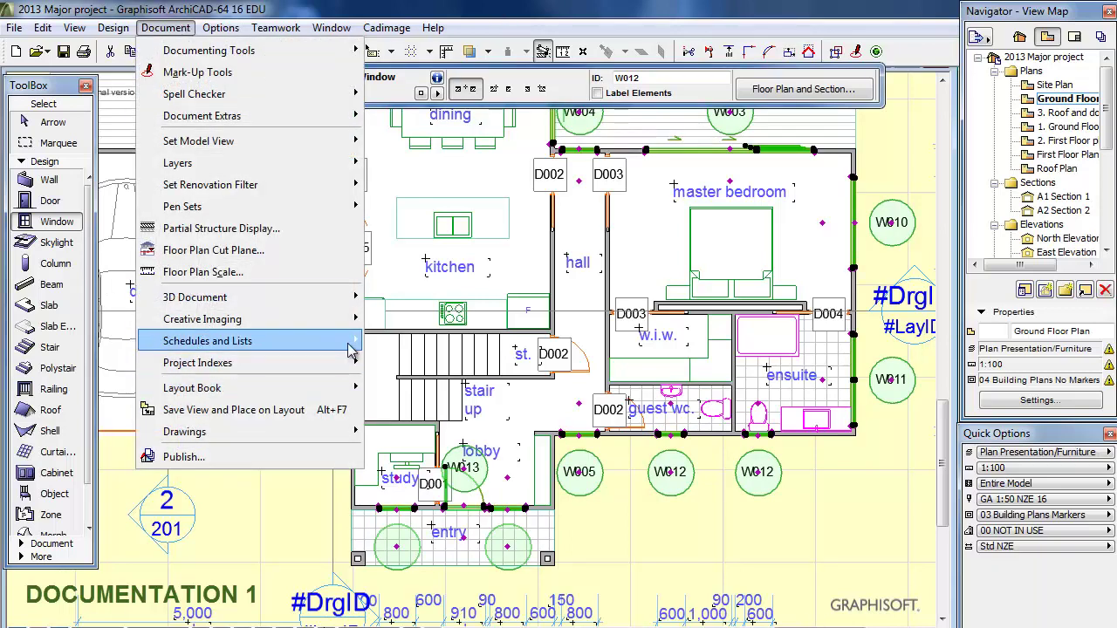
mouse_move(351, 350)
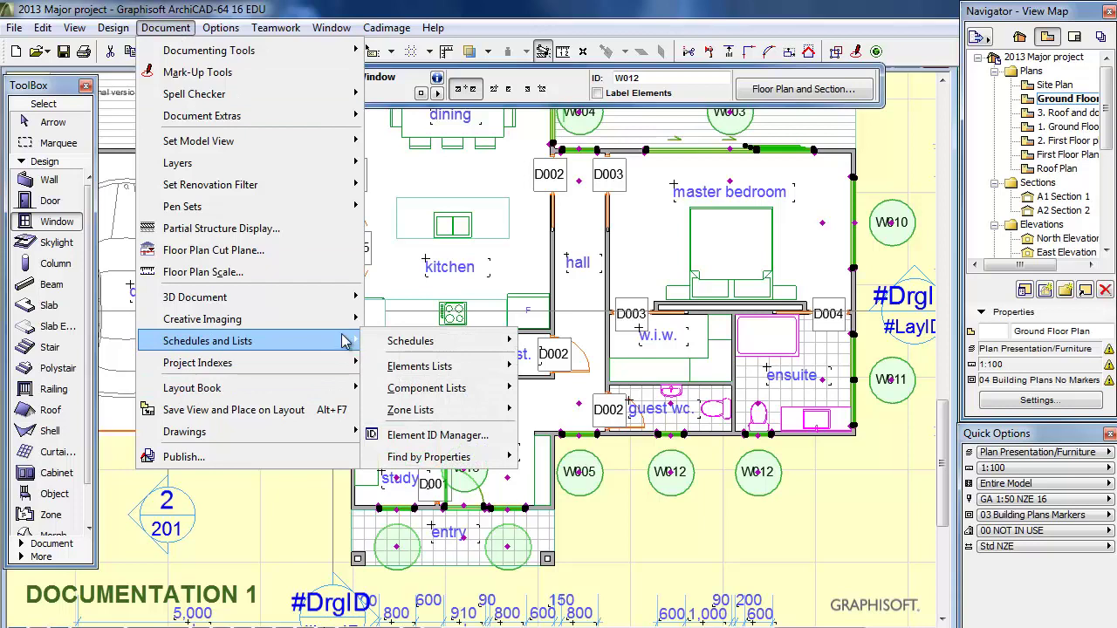
left_click(452, 436)
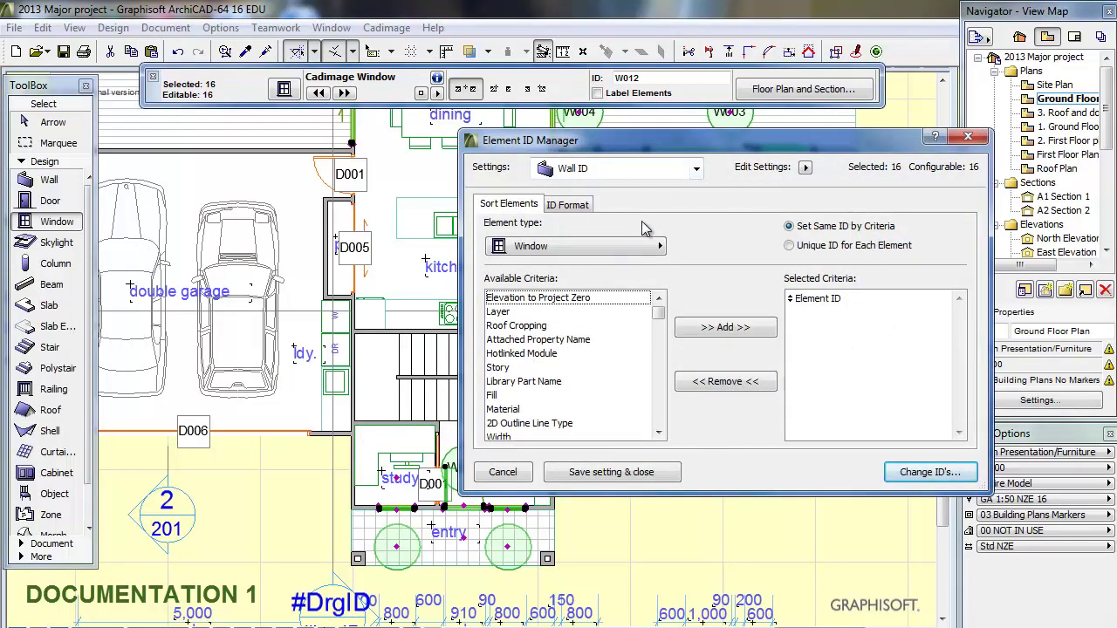
left_click(697, 172)
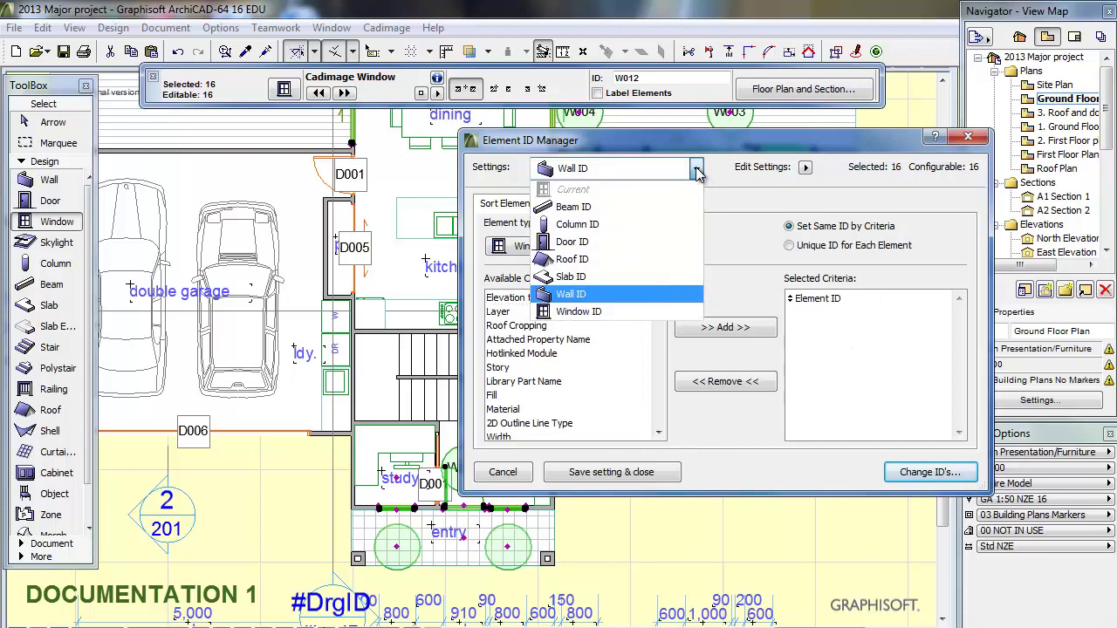
left_click(661, 316)
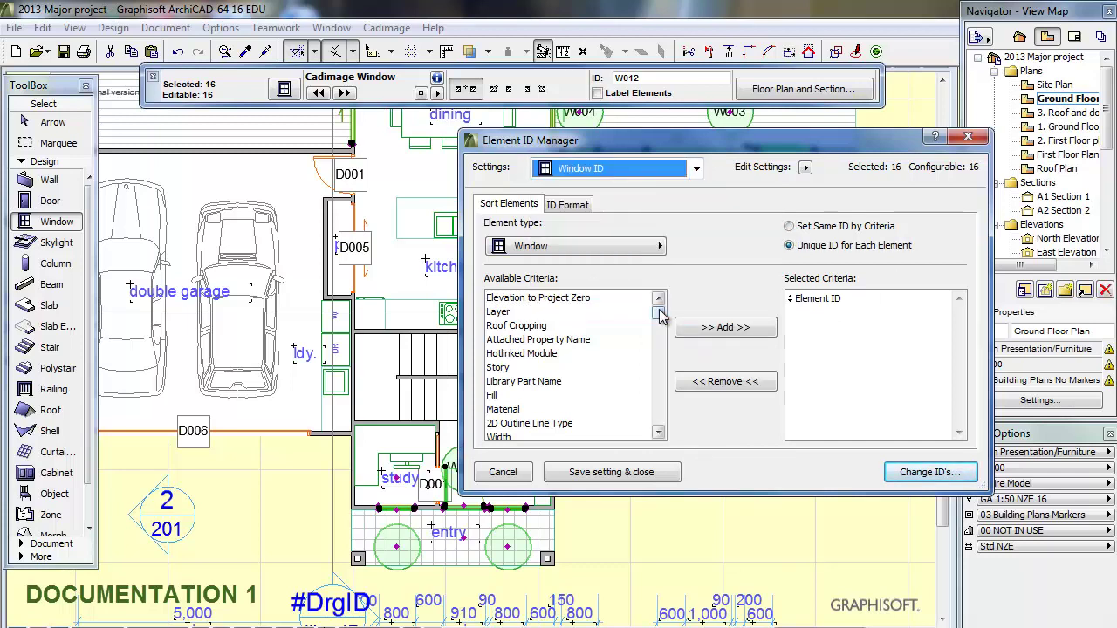
- In the ID format, set the first text component to 2 characters and make the second a 2-character counter
left_click(578, 206)
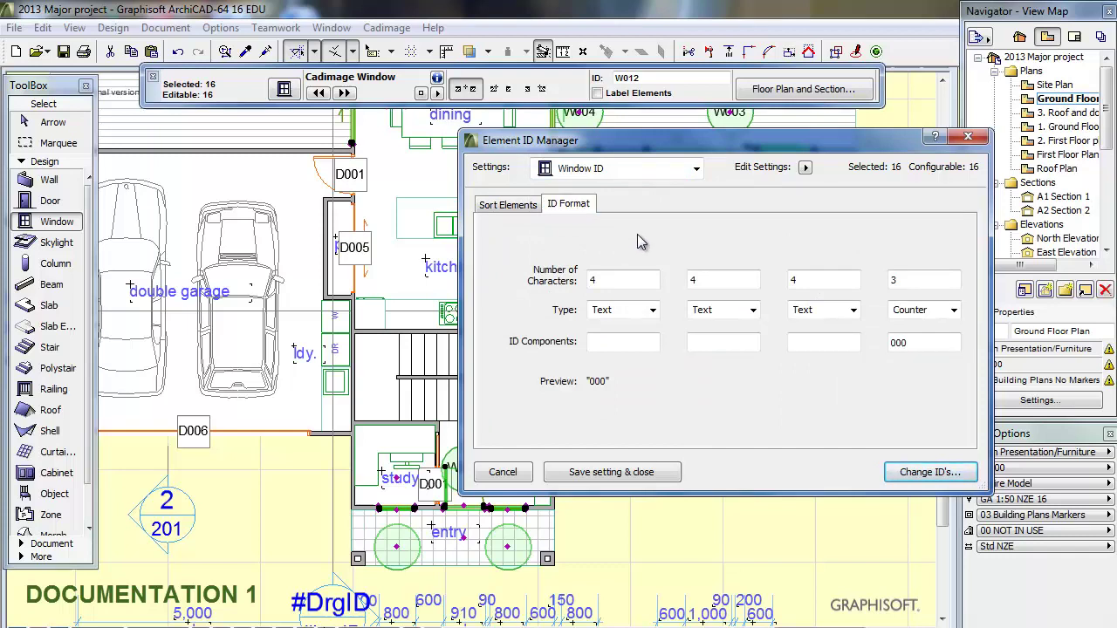
double_click(604, 283)
type("2")
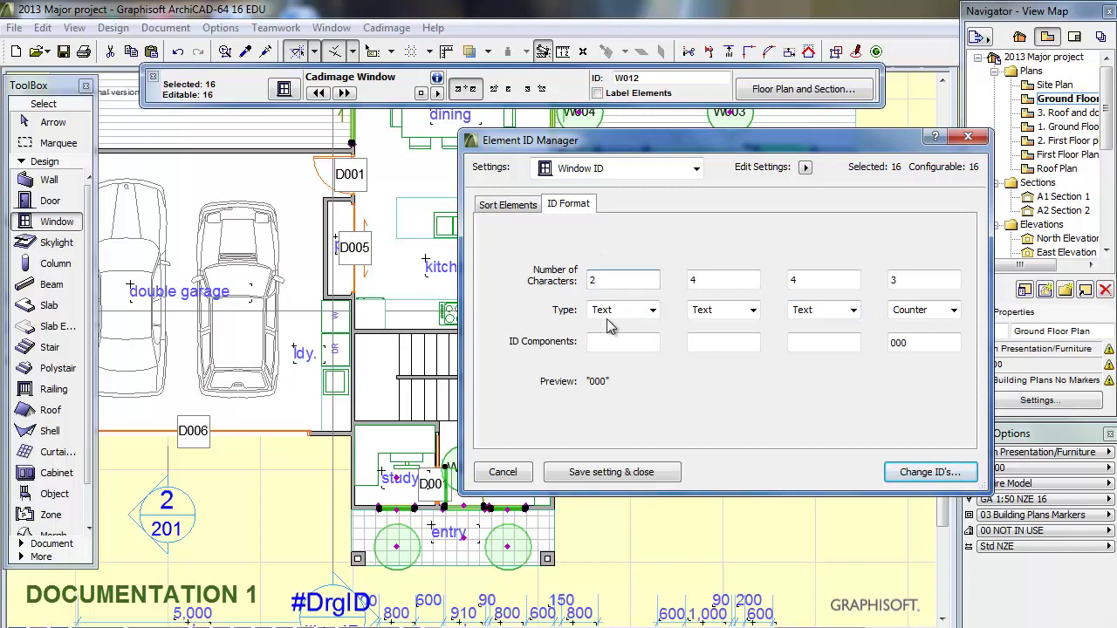
double_click(731, 282)
type("2")
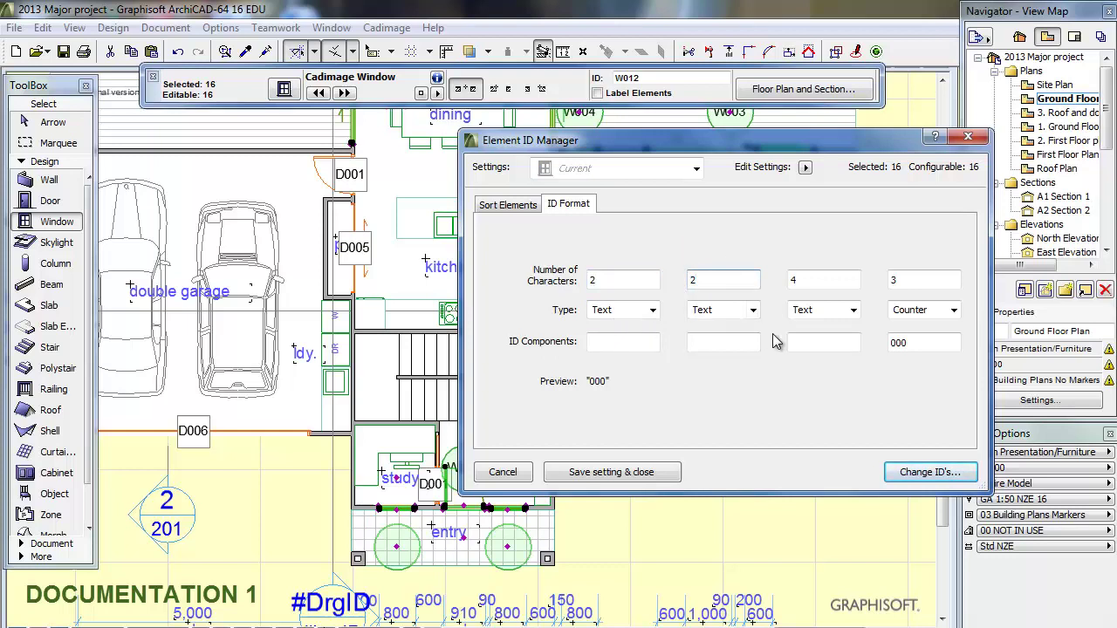
left_click(752, 309)
left_click(743, 341)
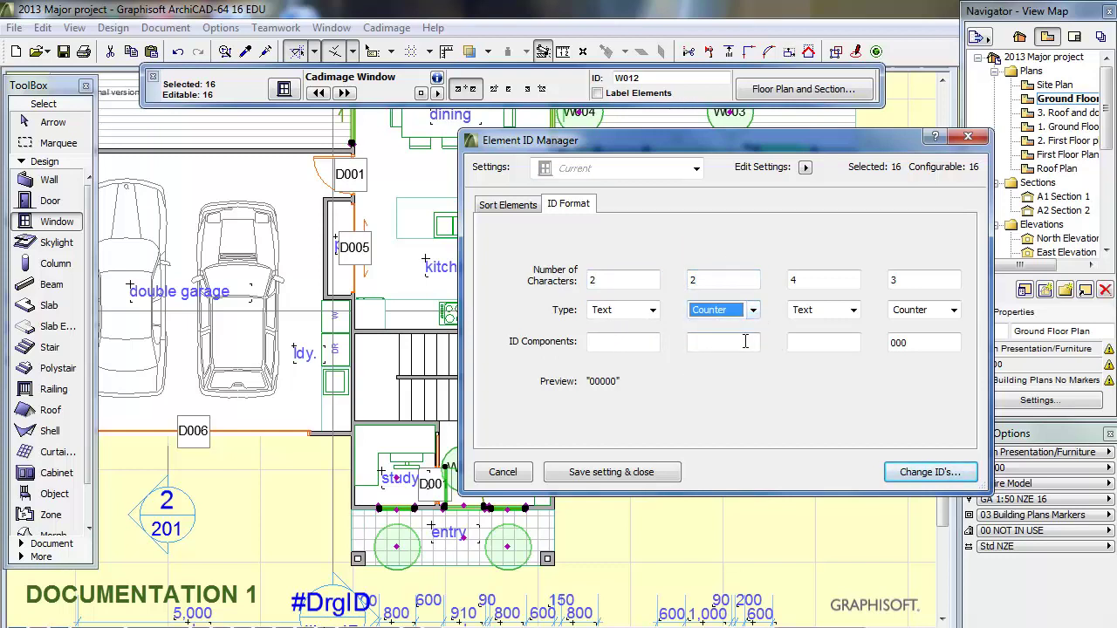
- Set the third and fourth components of the window ID format to Not used
left_click(853, 311)
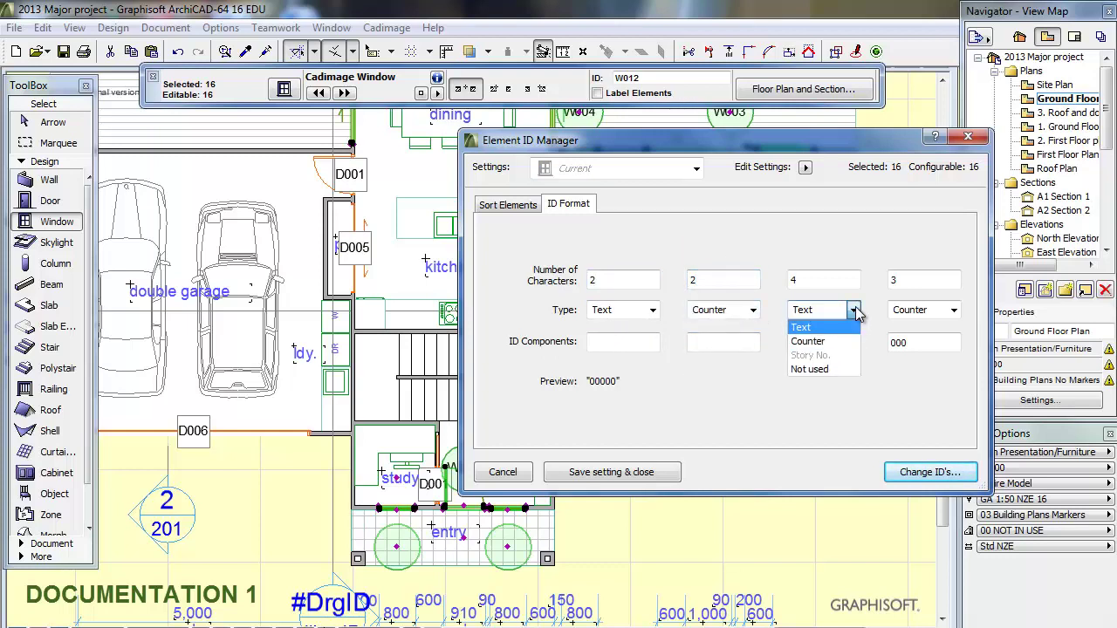
left_click(839, 369)
left_click(954, 310)
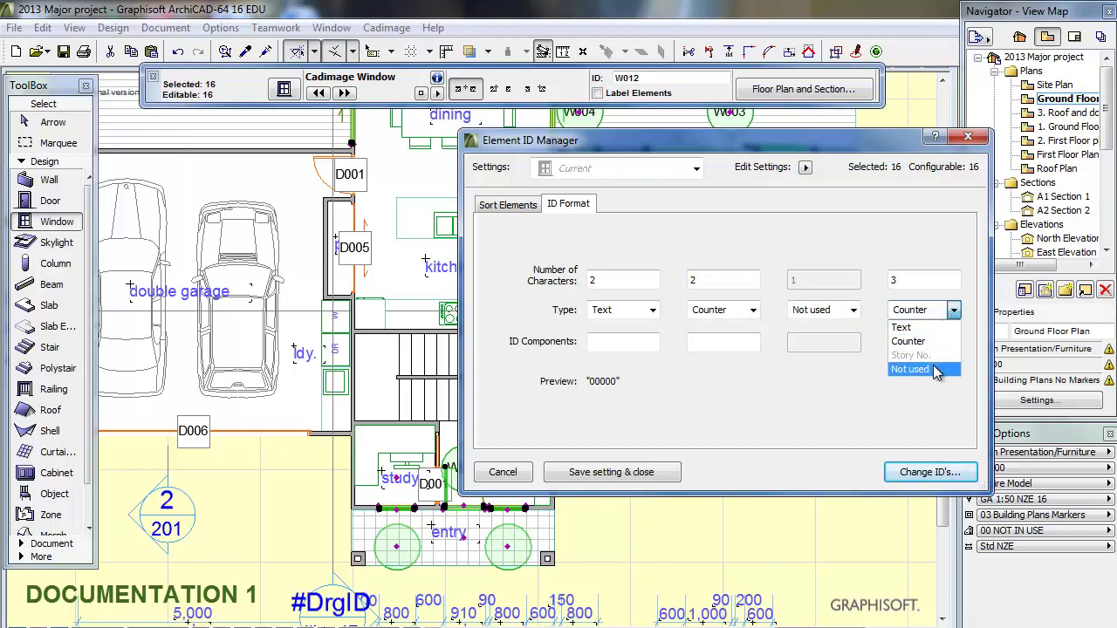
left_click(935, 370)
- Enter EJ as the window ID's text component and 01 as the counter's starting value
left_click(611, 348)
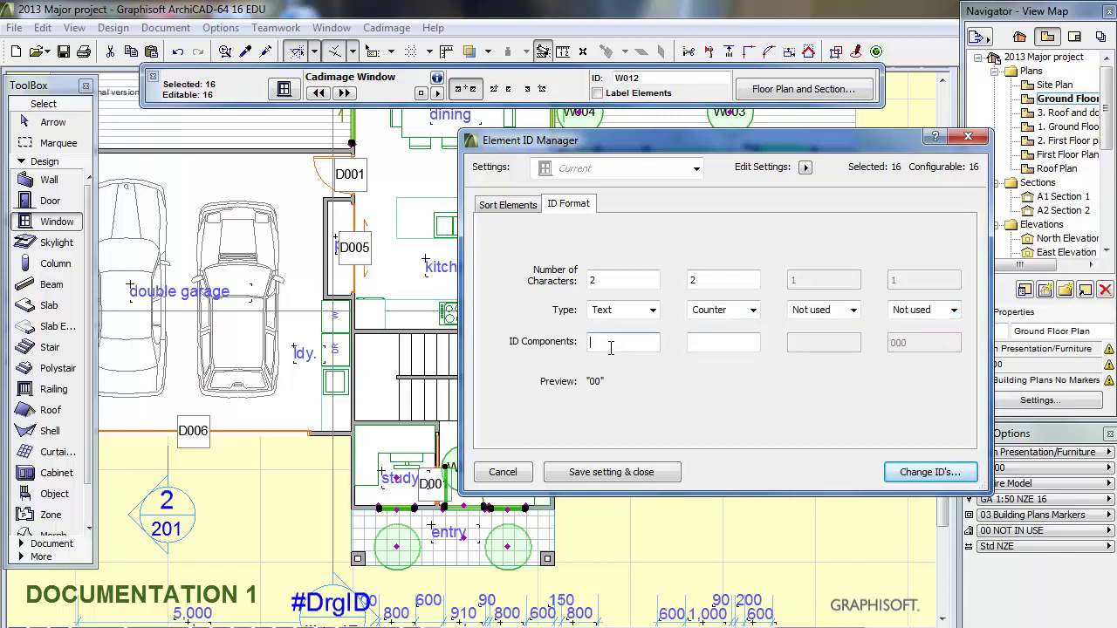
type("EJ")
left_click(709, 346)
type("01")
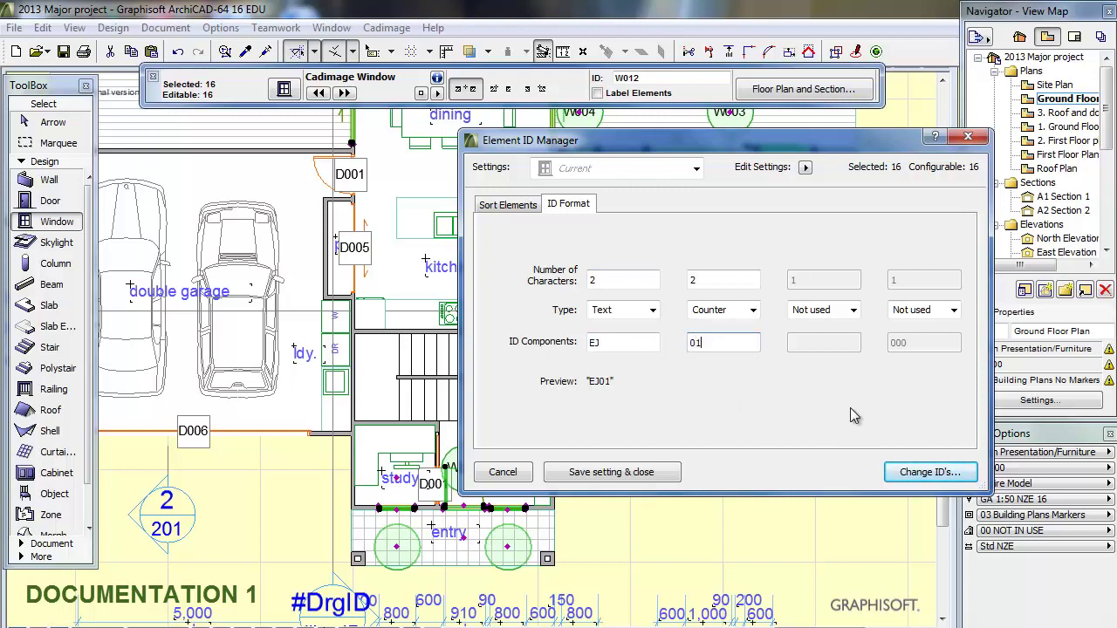
- Generate the new element IDs, review the whole list and apply them to the selected windows
left_click(945, 477)
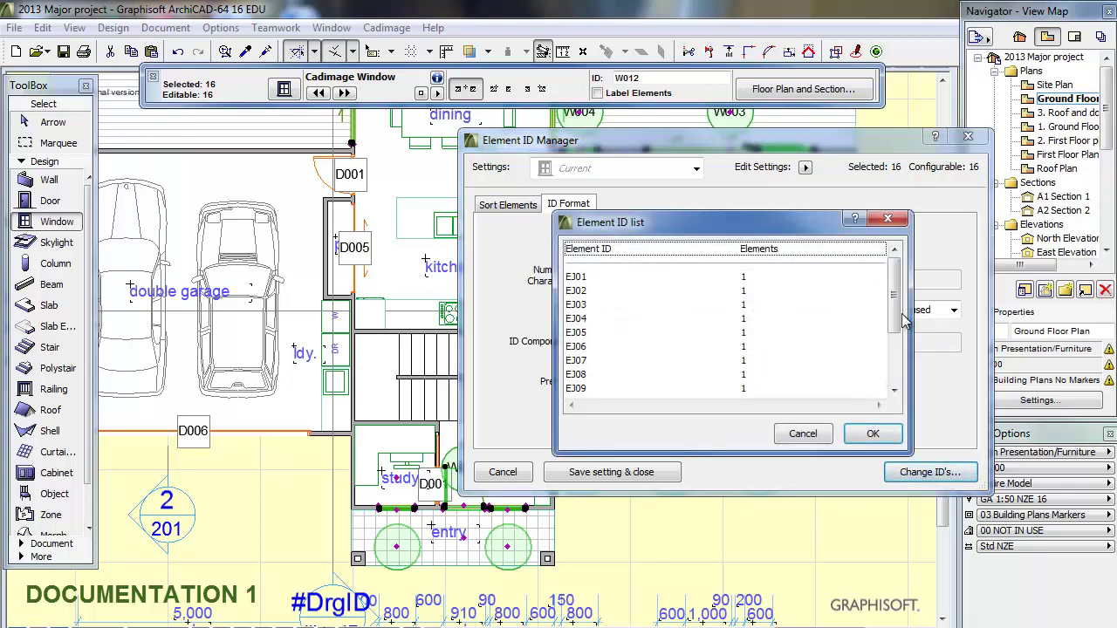
scroll(897, 323, "down", 3)
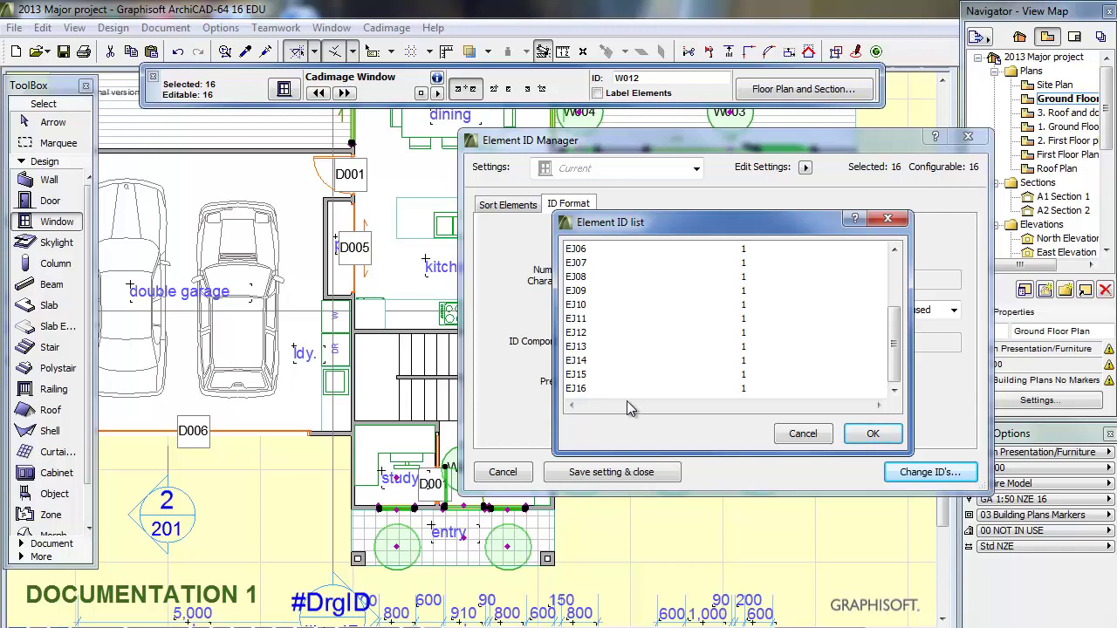
left_click(876, 433)
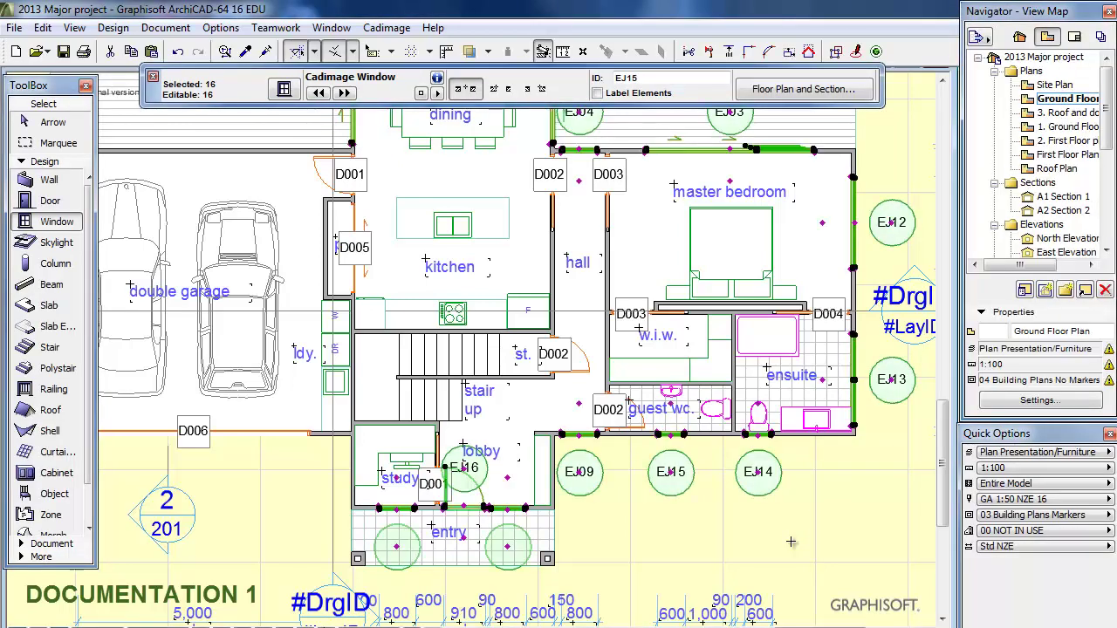
- Open the First Floor Plan view and set its model view option to 03 Building Plans Markers
double_click(1085, 142)
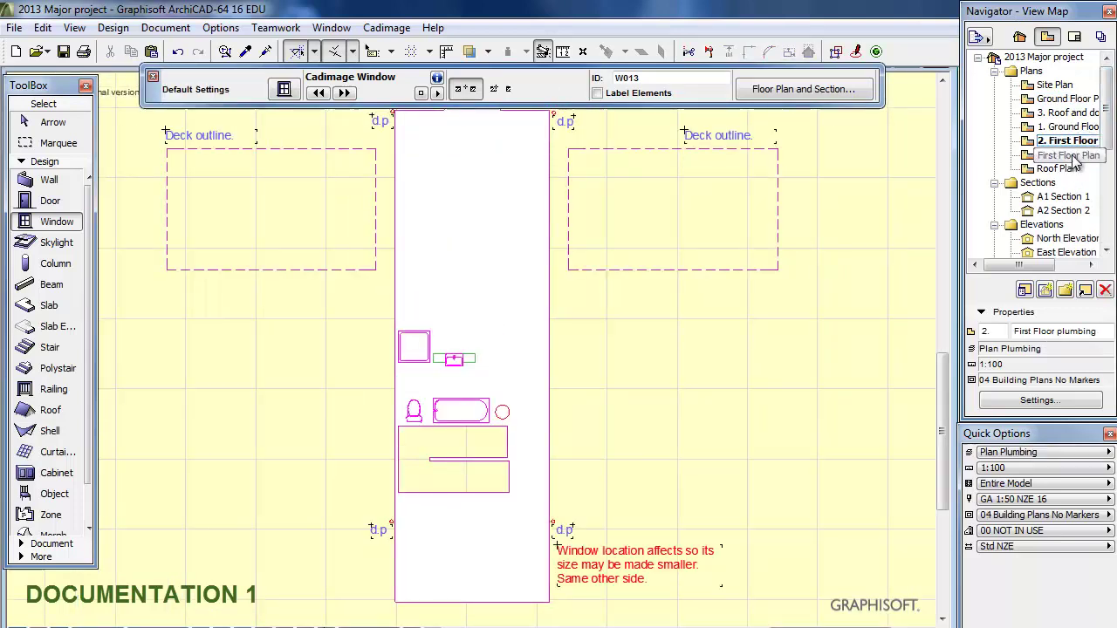
double_click(1069, 155)
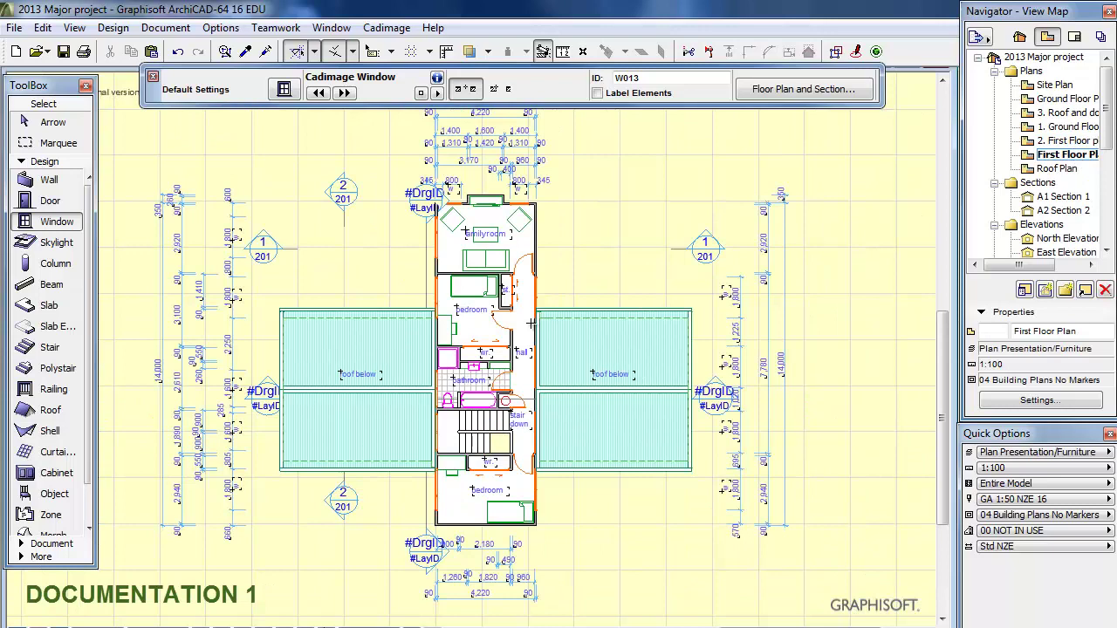
scroll(531, 323, "up", 3)
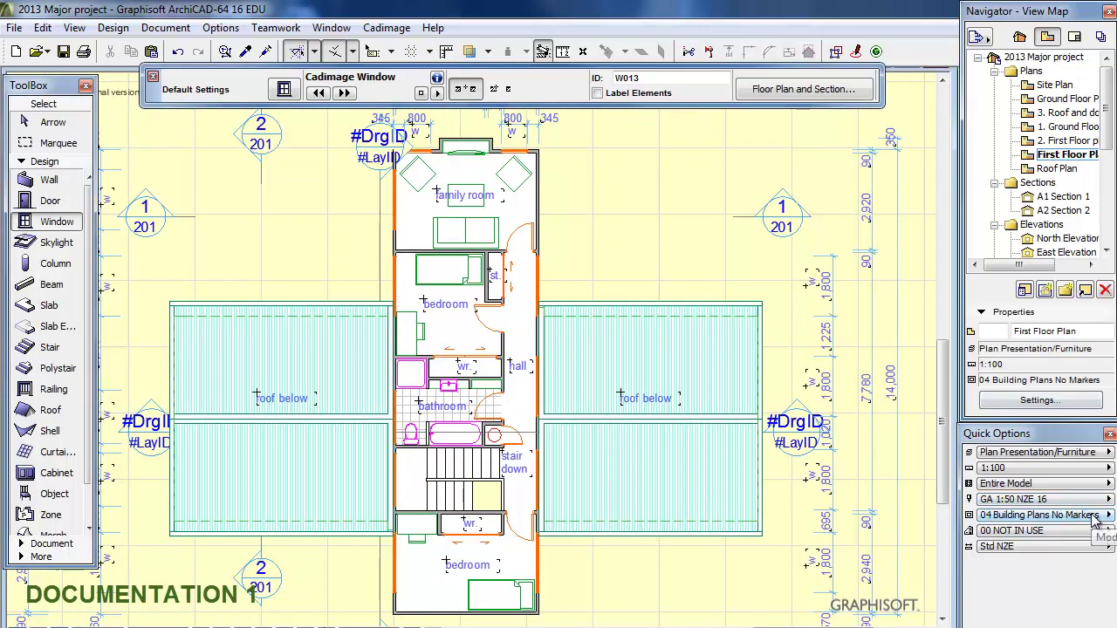
left_click(1095, 520)
left_click(1047, 504)
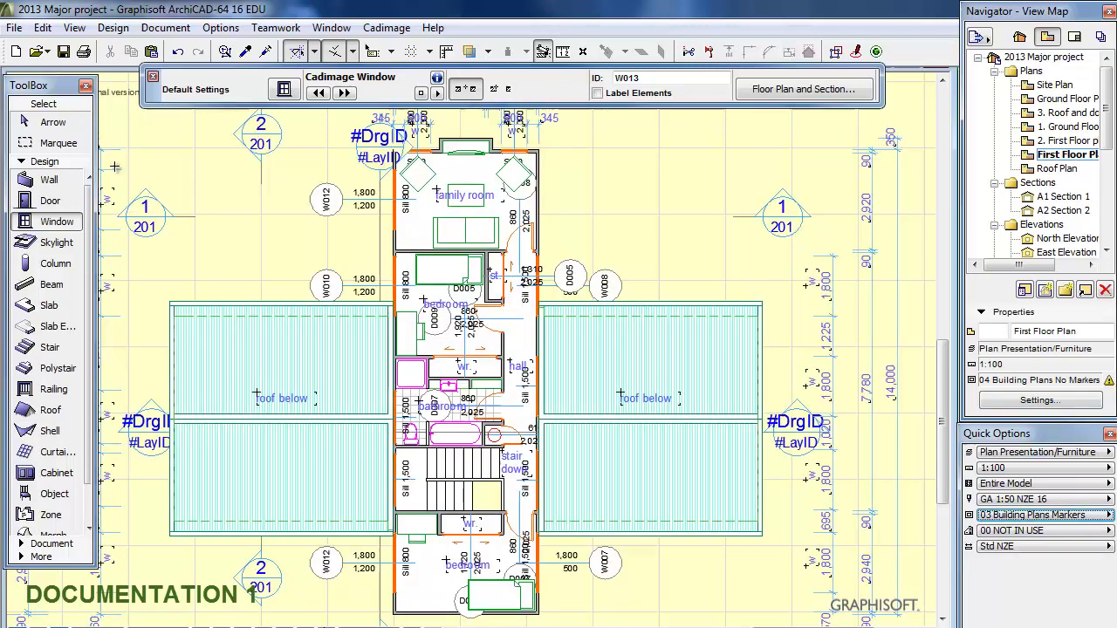
- Select all windows on the first floor, set their marker position to 8 mm and turn off the extension line
left_click(62, 229)
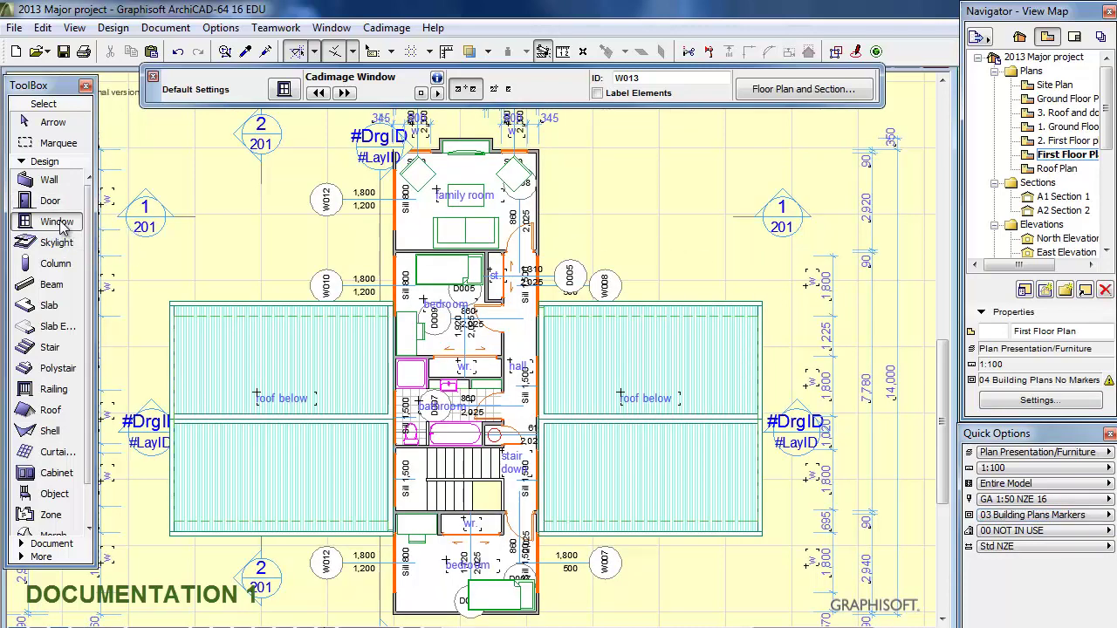
key("ctrl+a")
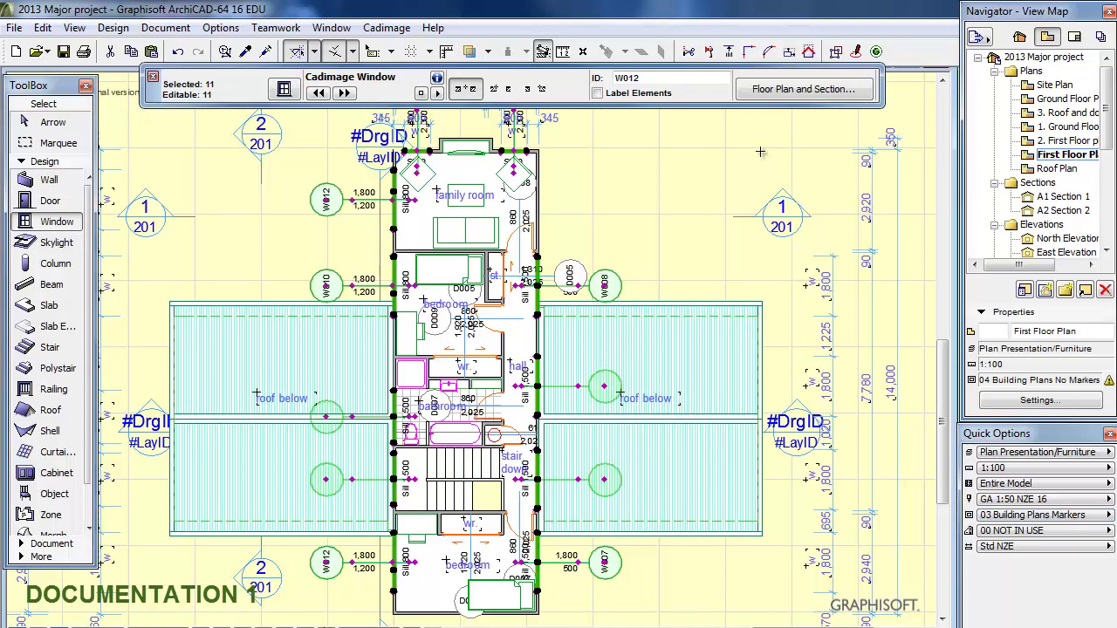
key("ctrl+t")
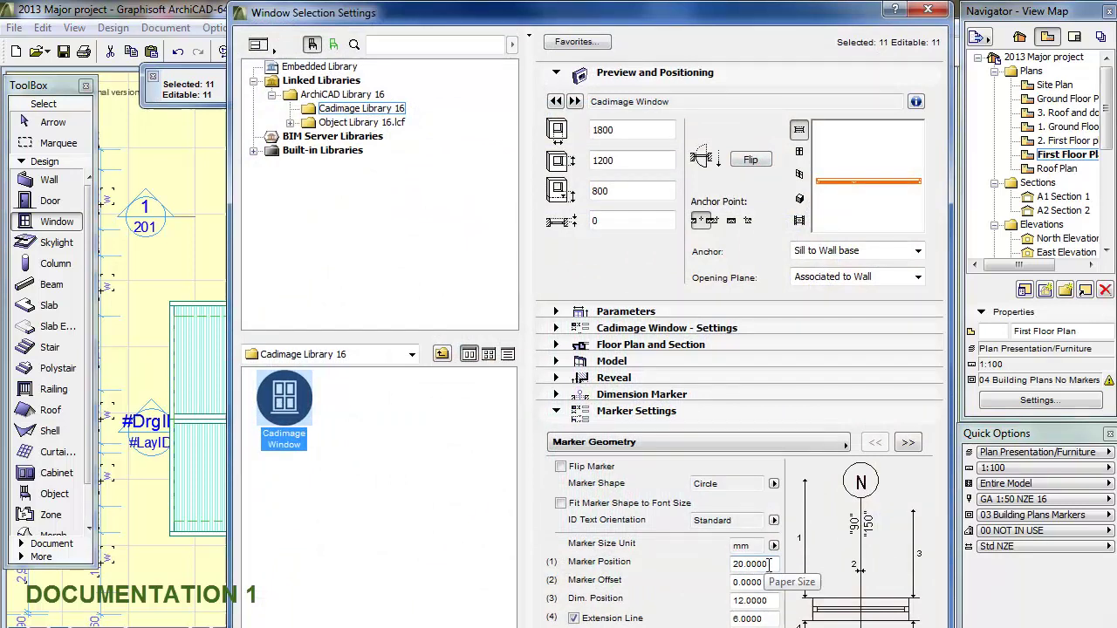
left_click_drag(768, 565, 723, 564)
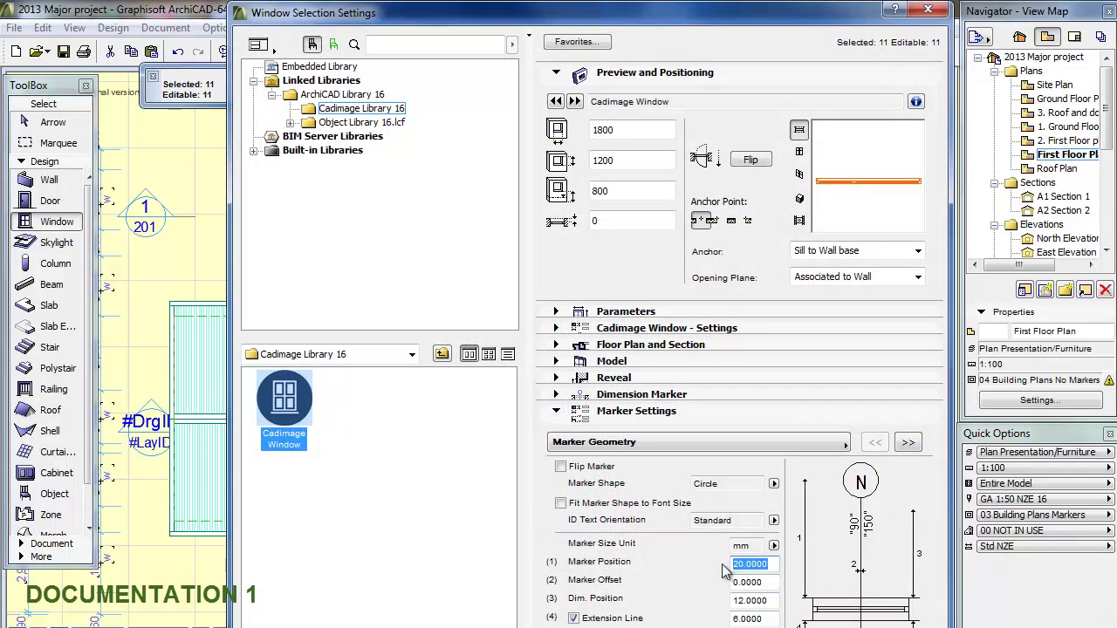
type("8")
left_click(573, 618)
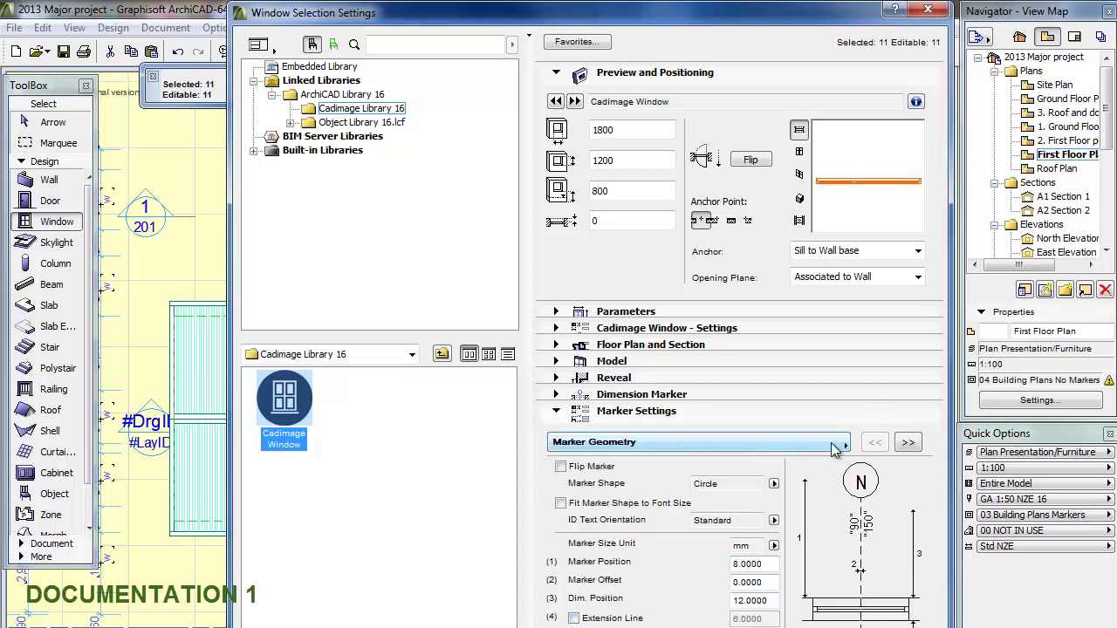
- In the selected windows' dimension marker options, turn off Show Sizes
left_click(558, 395)
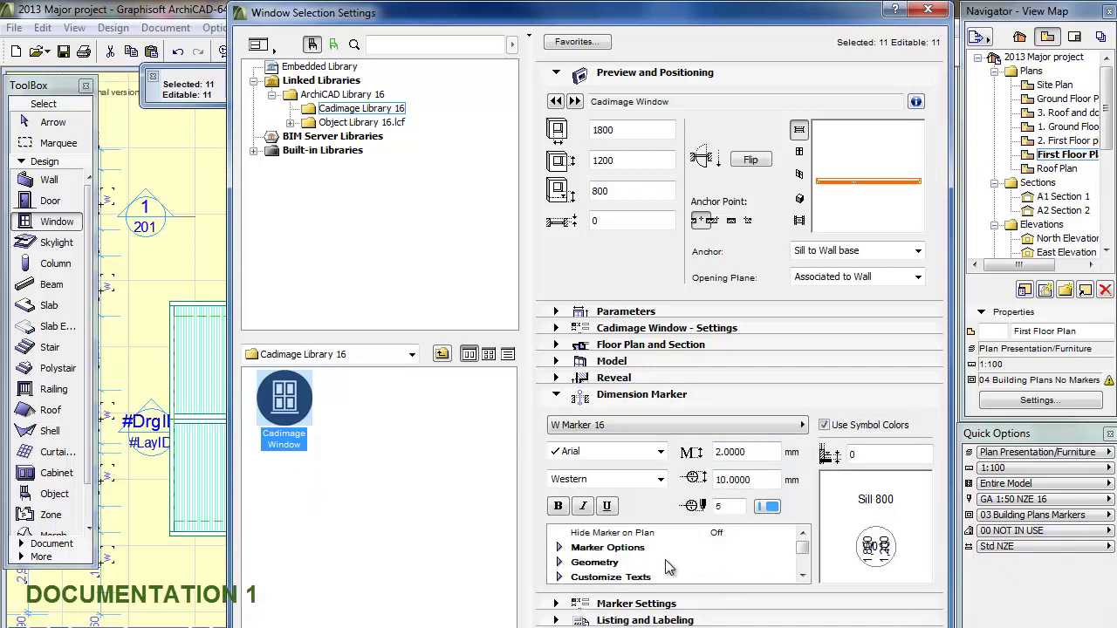
left_click(559, 548)
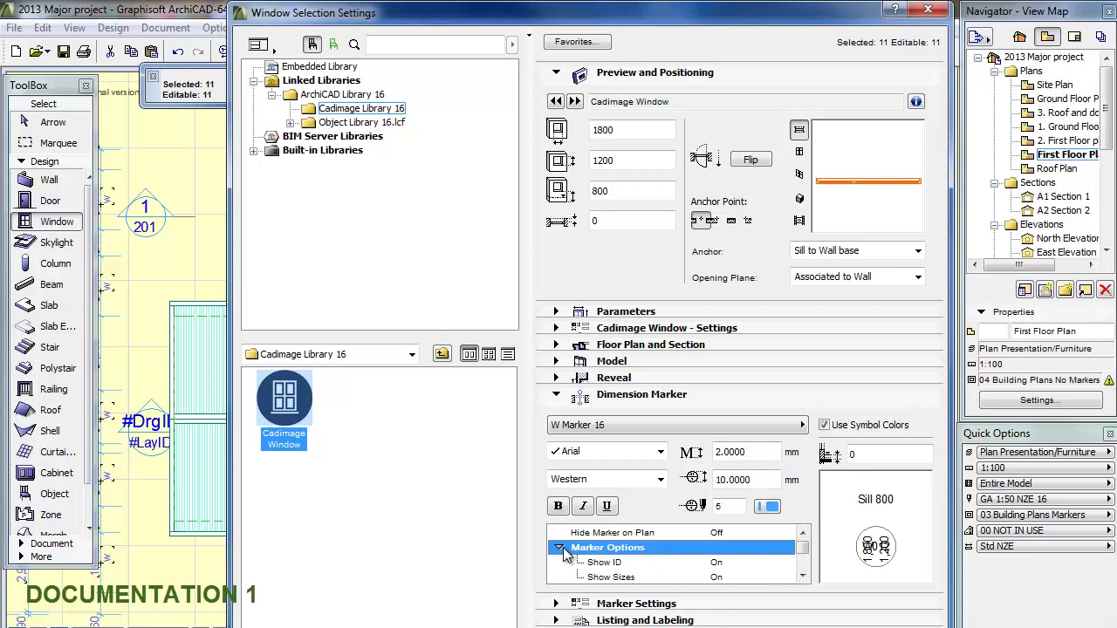
left_click(802, 575)
left_click(803, 576)
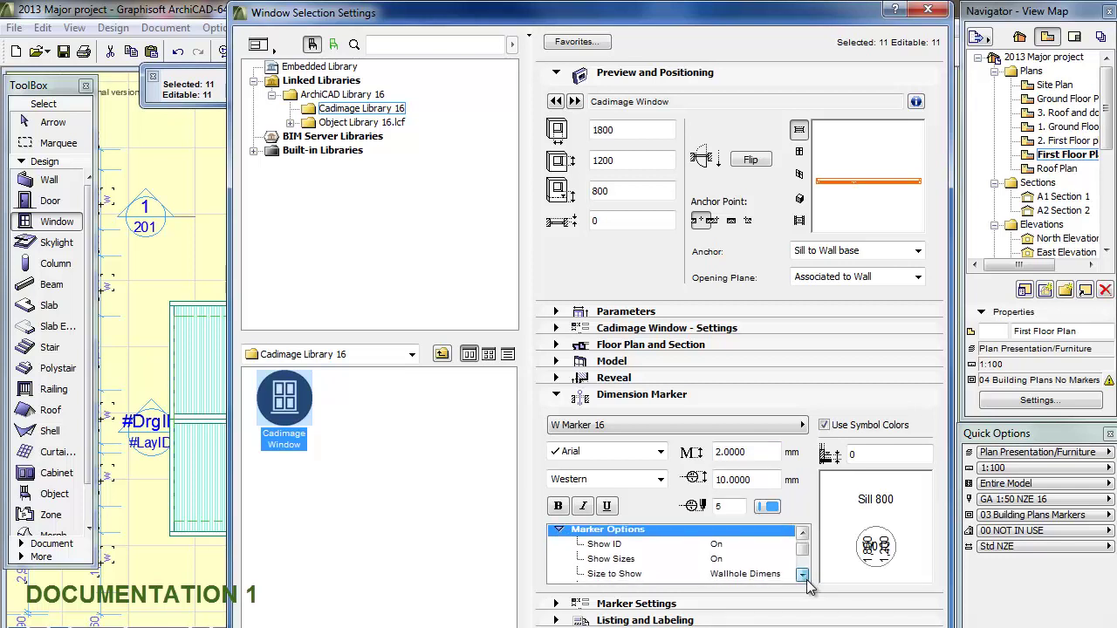
left_click(803, 533)
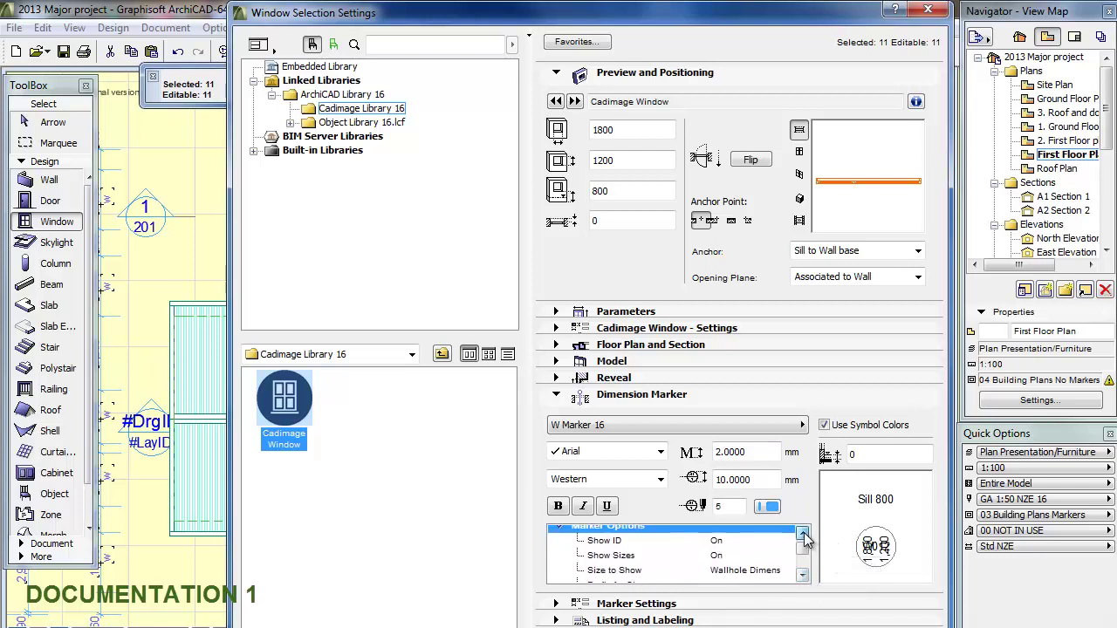
left_click(717, 549)
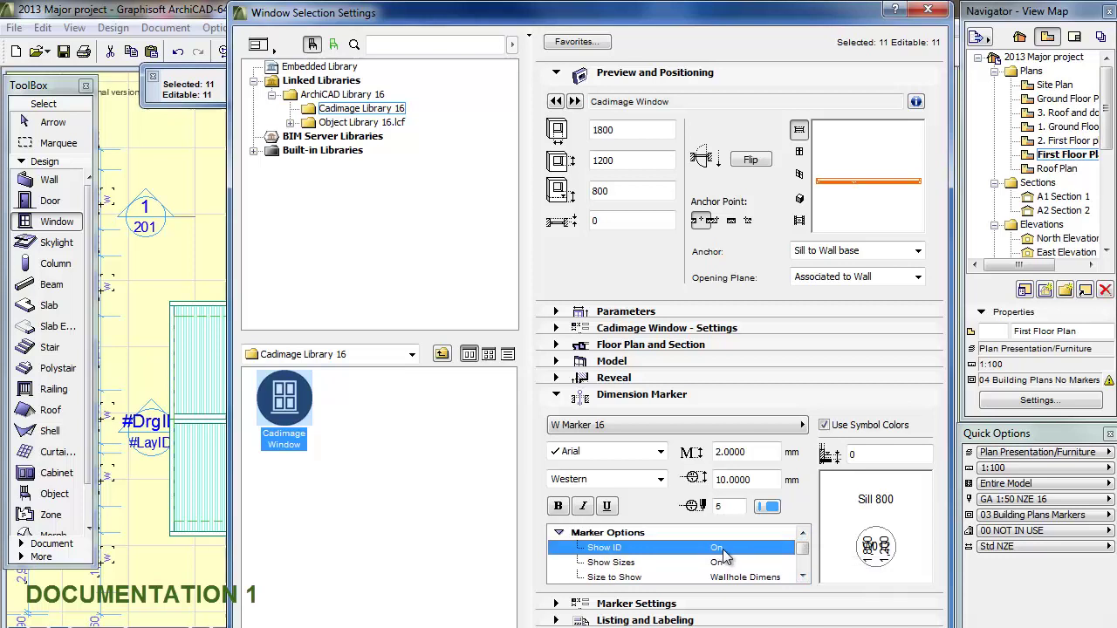
left_click(788, 549)
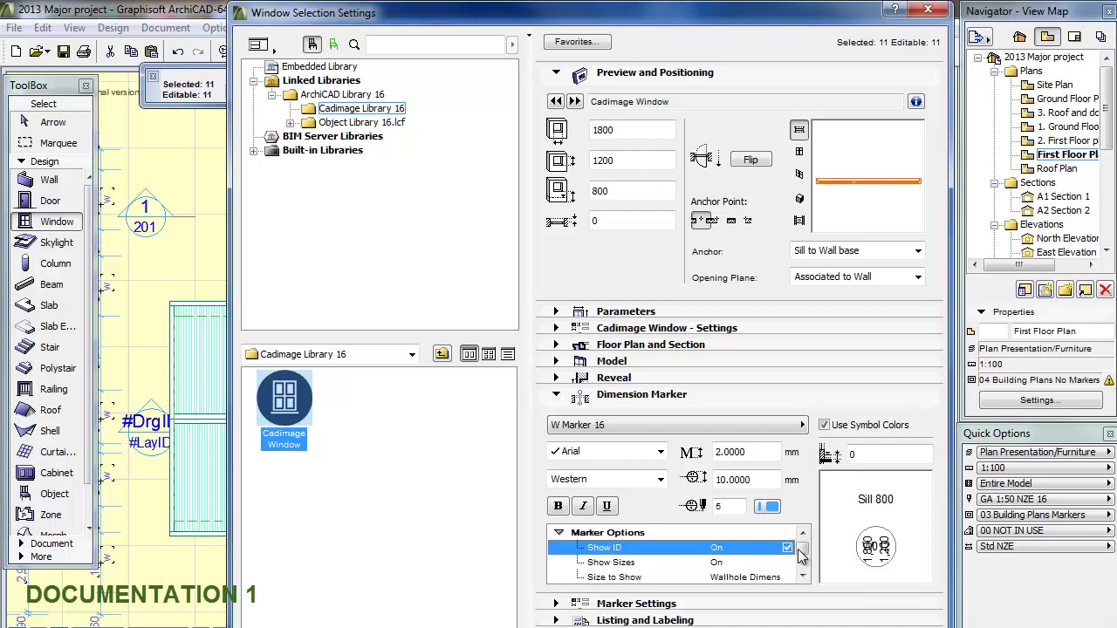
left_click(788, 563)
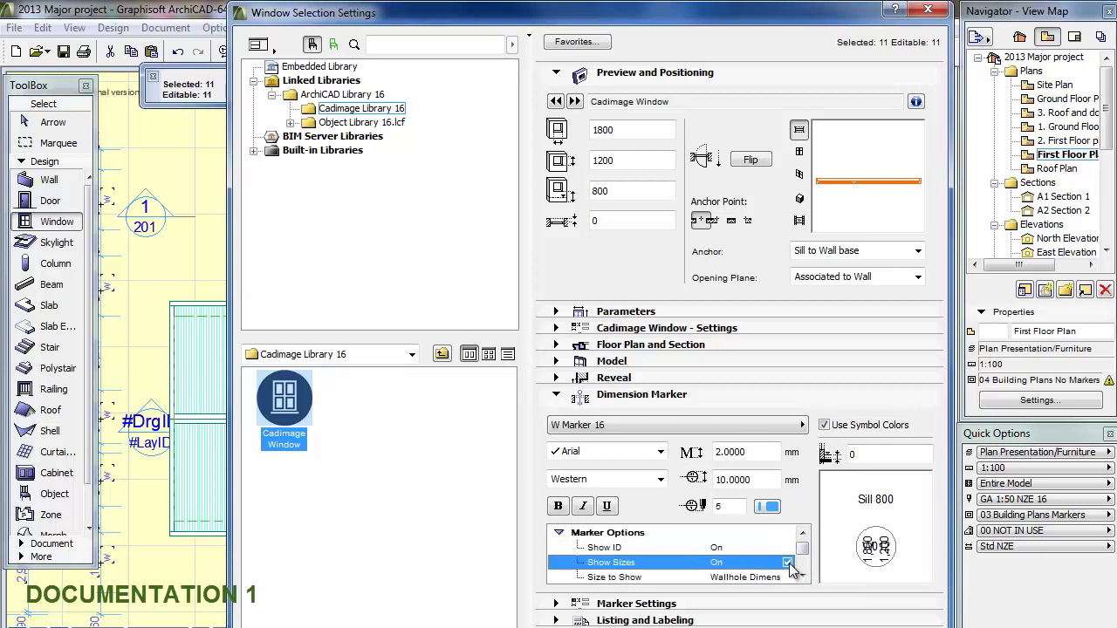
left_click(788, 563)
- Turn off Show Sill Value in the marker options and apply the settings to the selected windows
left_click(803, 577)
left_click(803, 577)
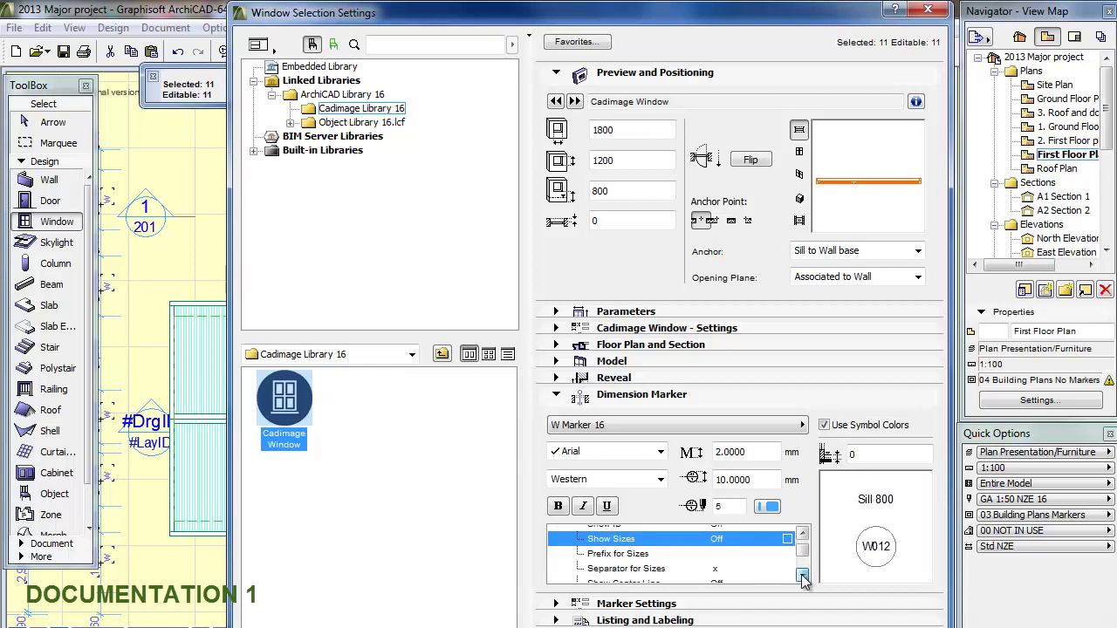
left_click(802, 576)
left_click(802, 577)
left_click(803, 576)
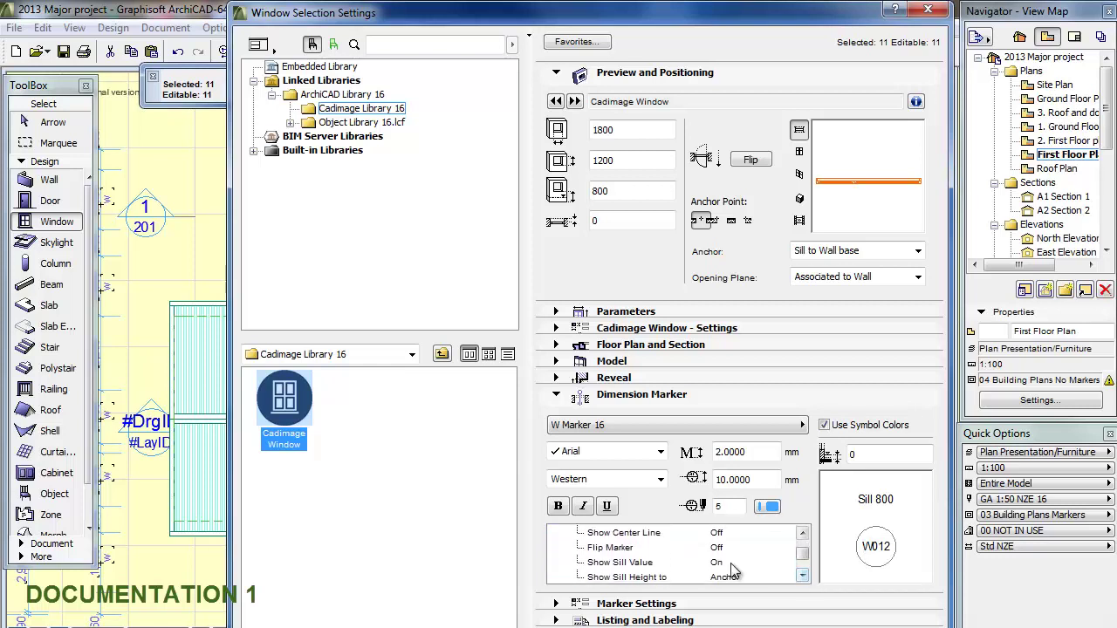
left_click(731, 564)
left_click(788, 562)
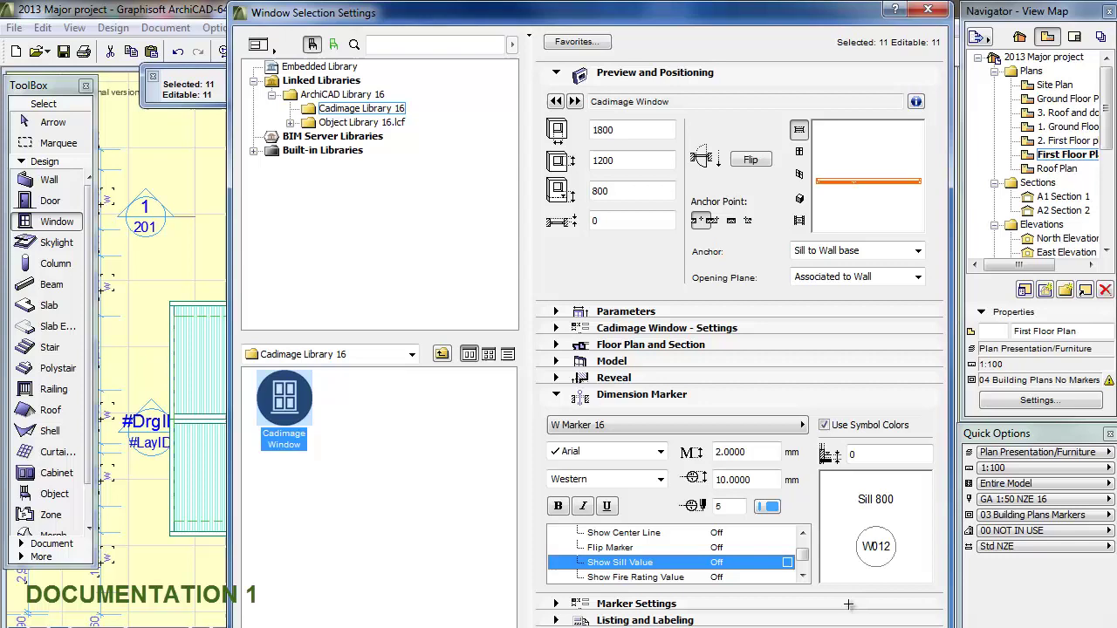
key("Return")
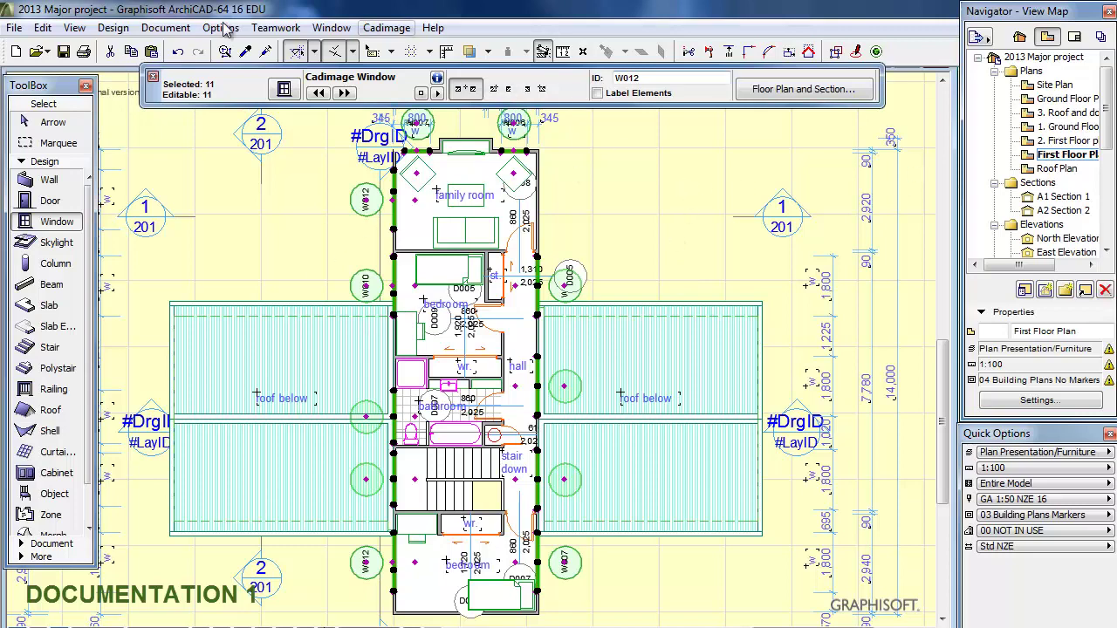
- Open the Element ID Manager for the selected windows and load the Window ID settings
left_click(179, 30)
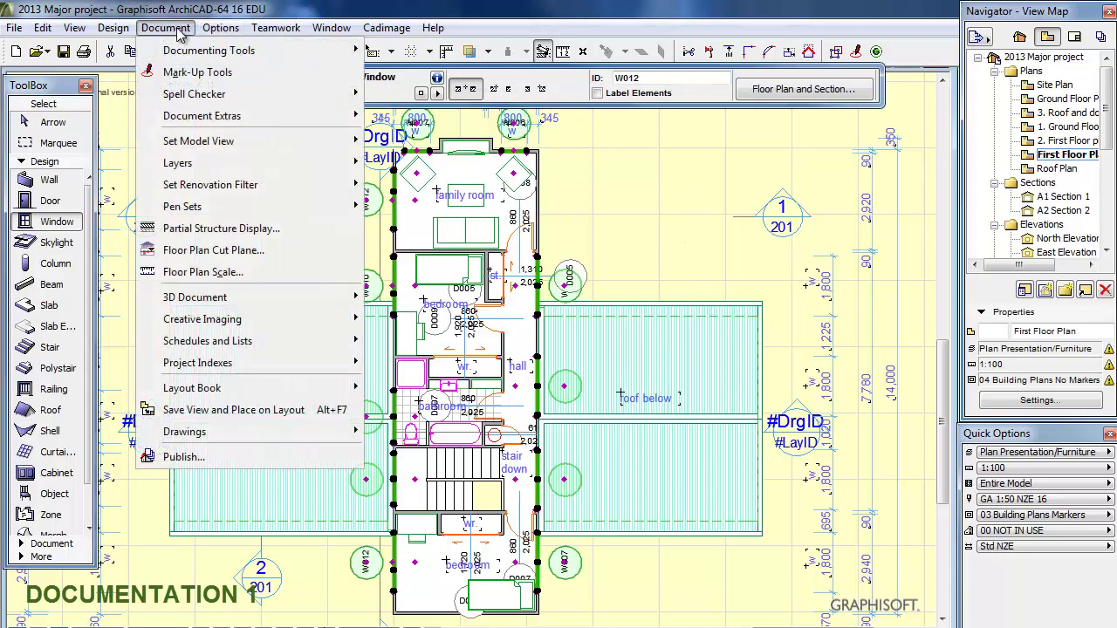
mouse_move(314, 343)
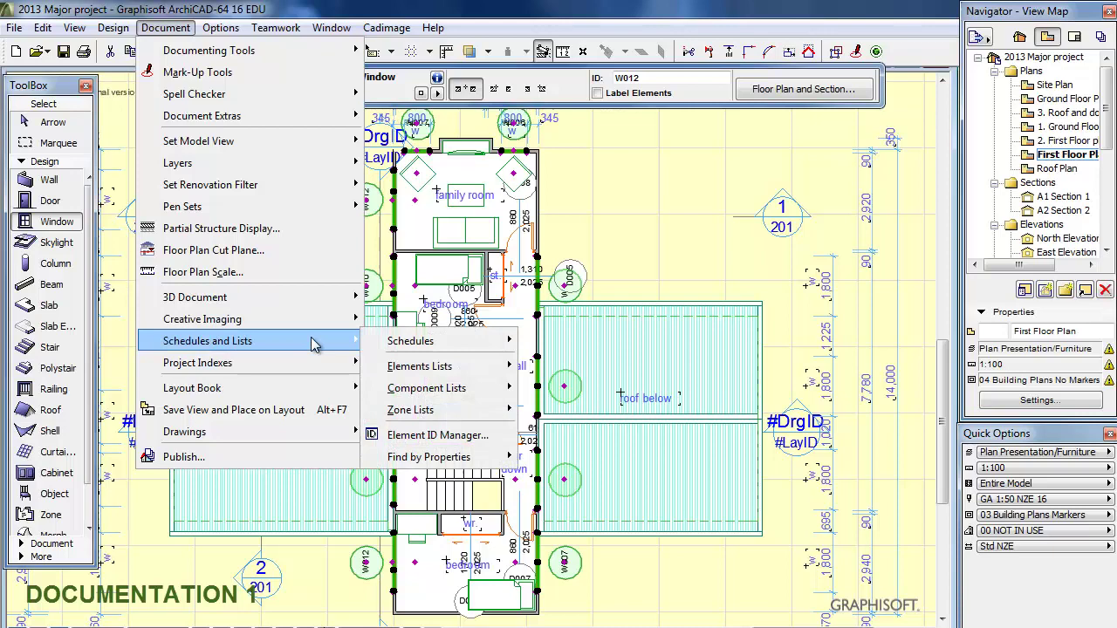
left_click(483, 436)
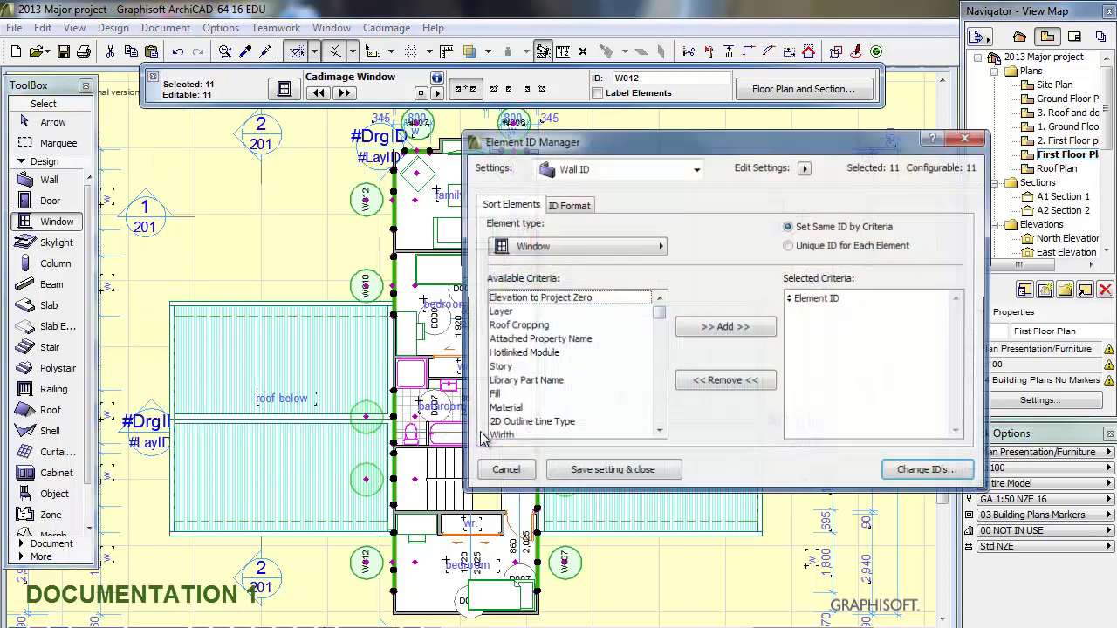
left_click(696, 171)
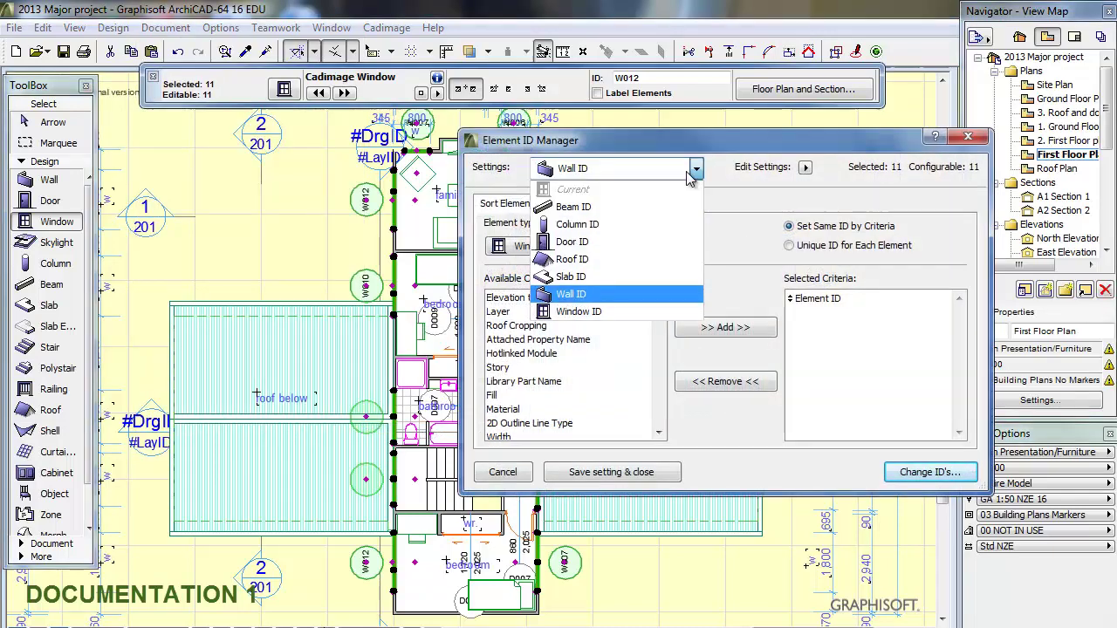
left_click(650, 313)
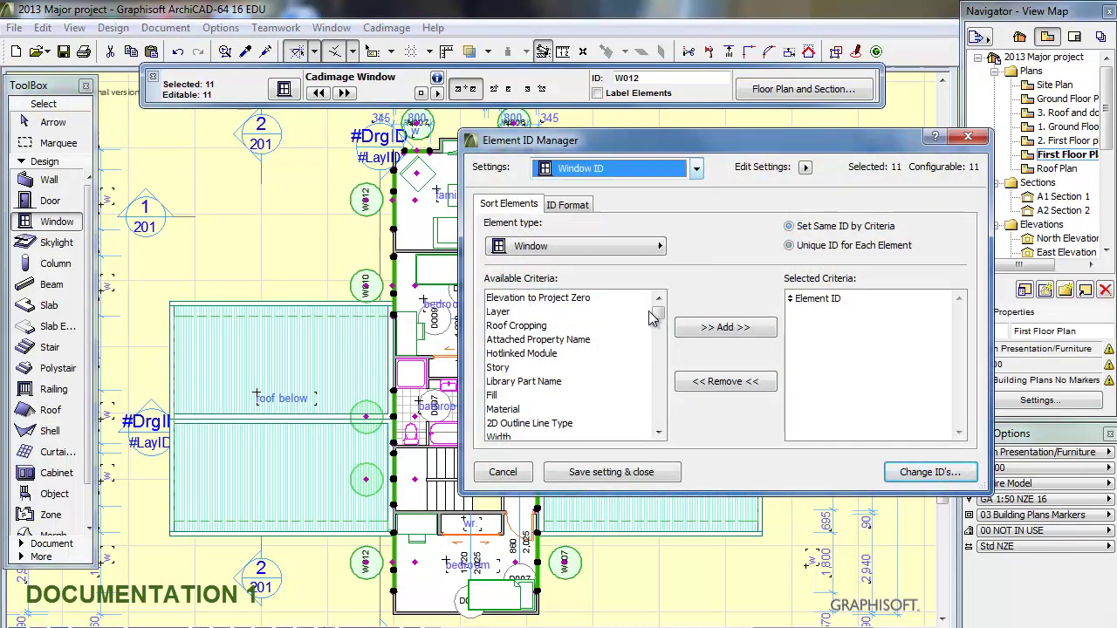
- In the ID format, set the first and second components to 2 characters each
left_click(576, 206)
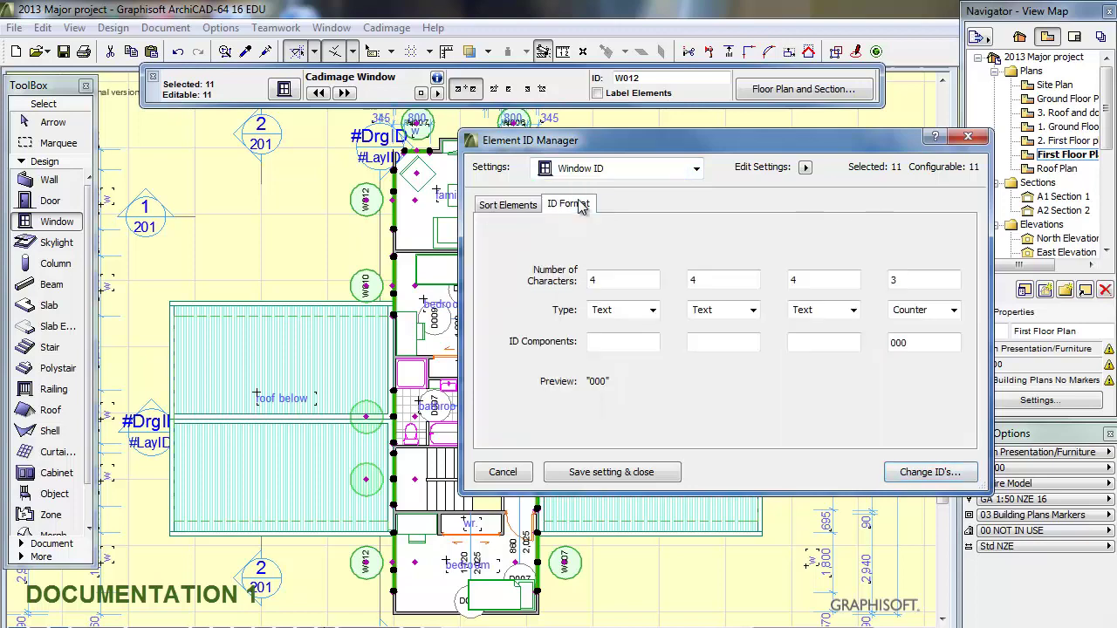
double_click(607, 280)
type("2")
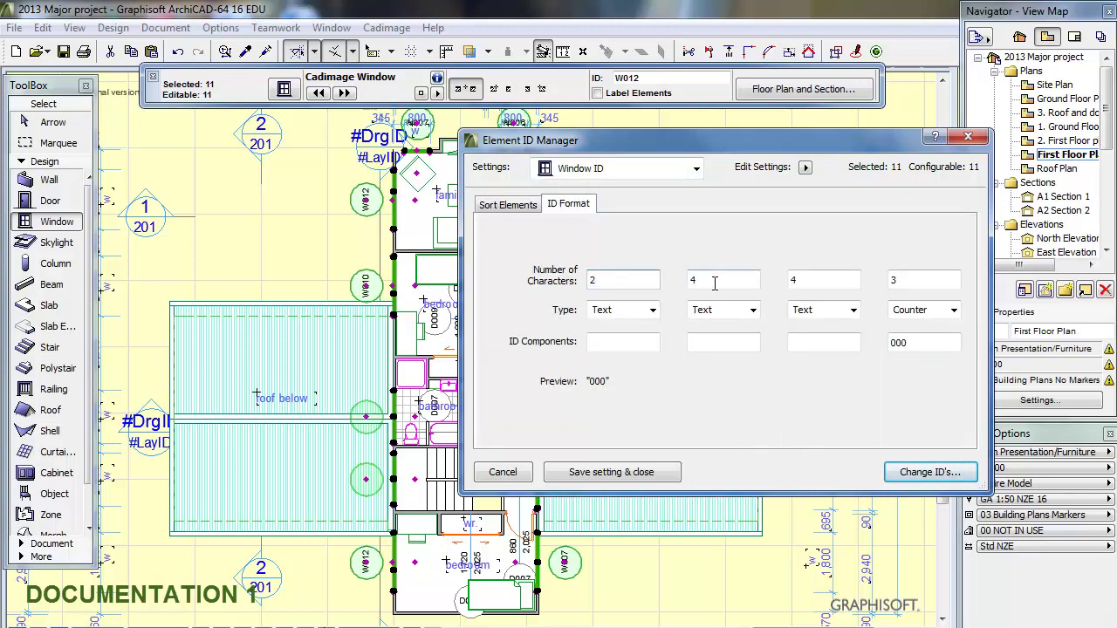
left_click(712, 281)
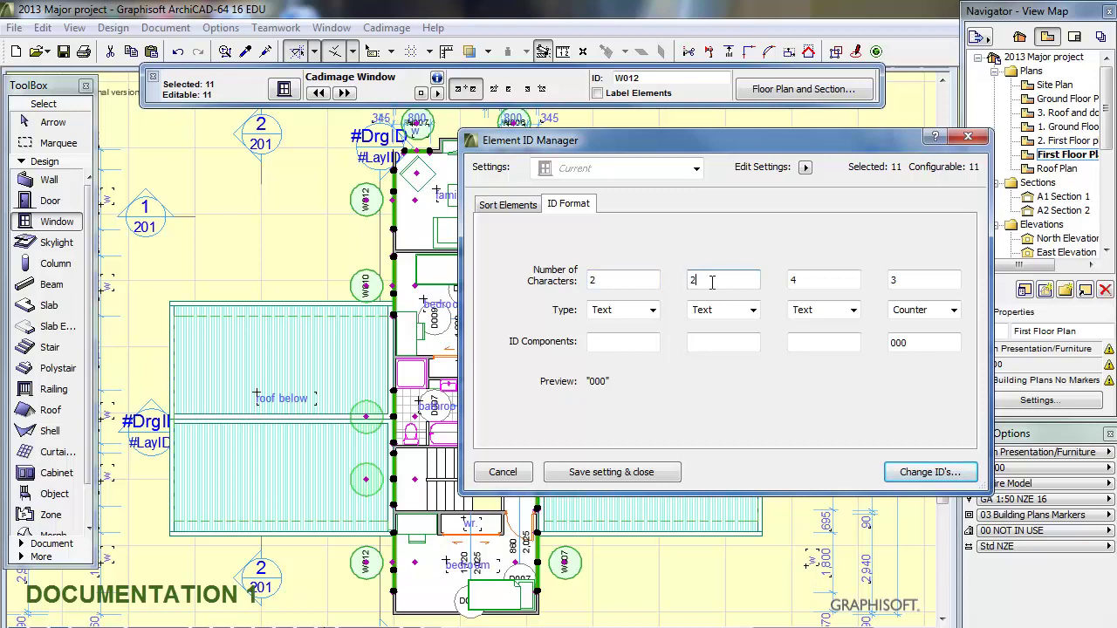
- Set the third and fourth components of the first-floor window ID format to Not used
left_click(853, 309)
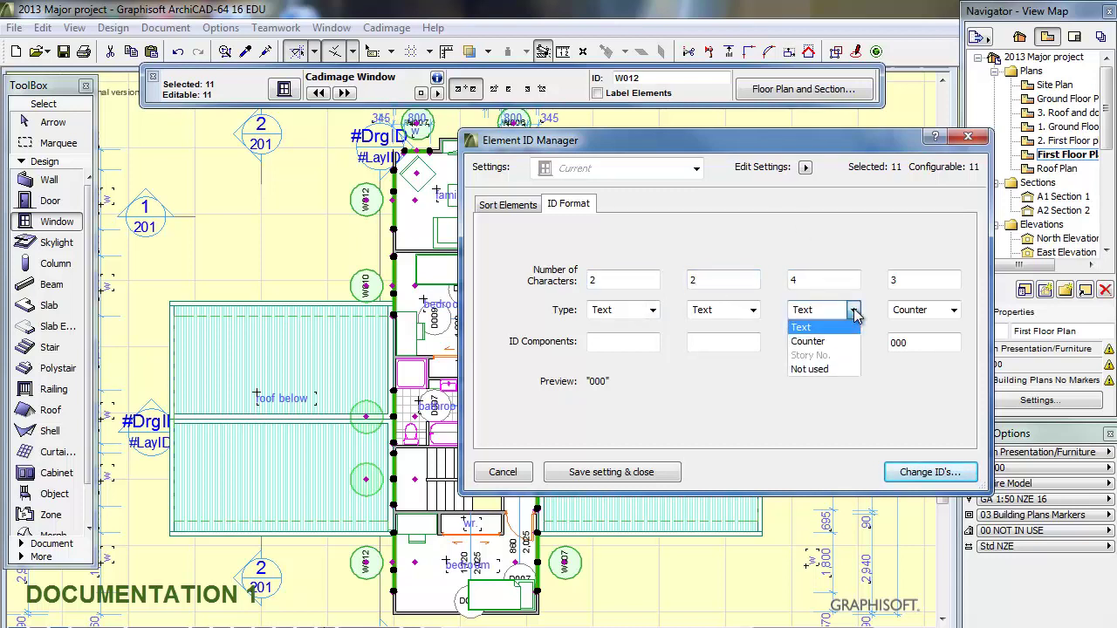
left_click(835, 375)
left_click(953, 309)
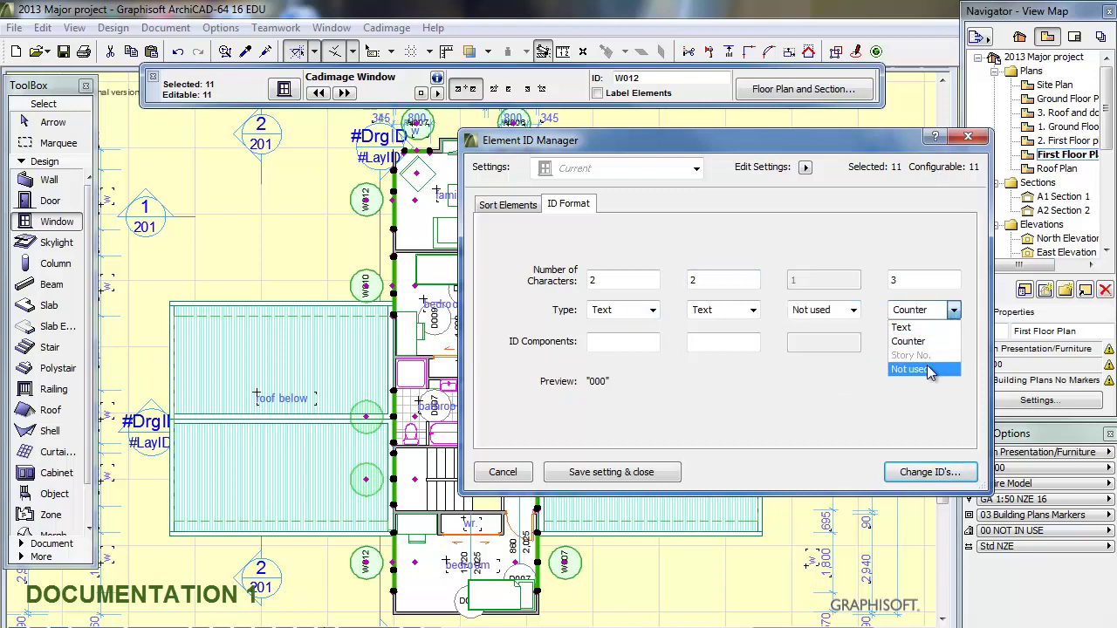
left_click(911, 367)
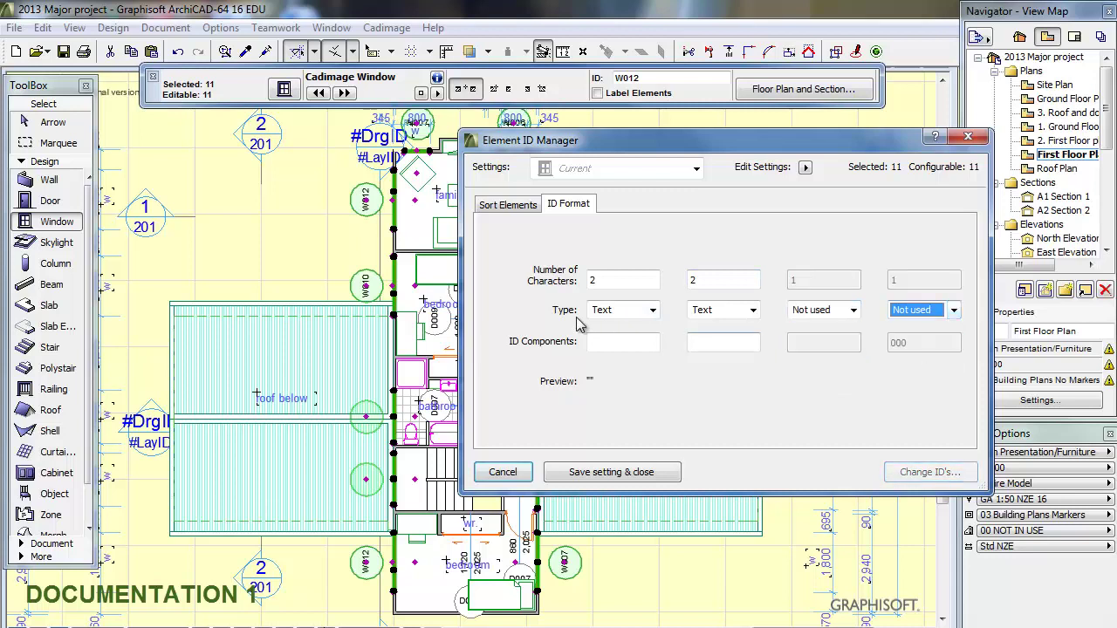
- Make the second ID component a counter, then enter EJ as the text component and 17 as the counter's starting value
left_click(752, 312)
left_click(735, 343)
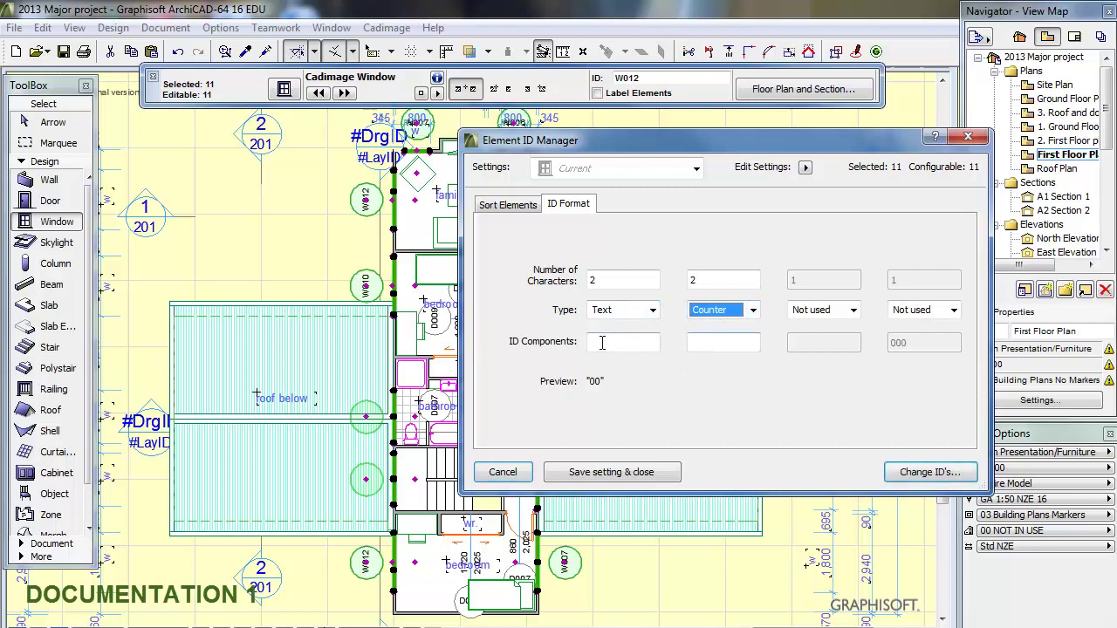
left_click(601, 343)
type("E")
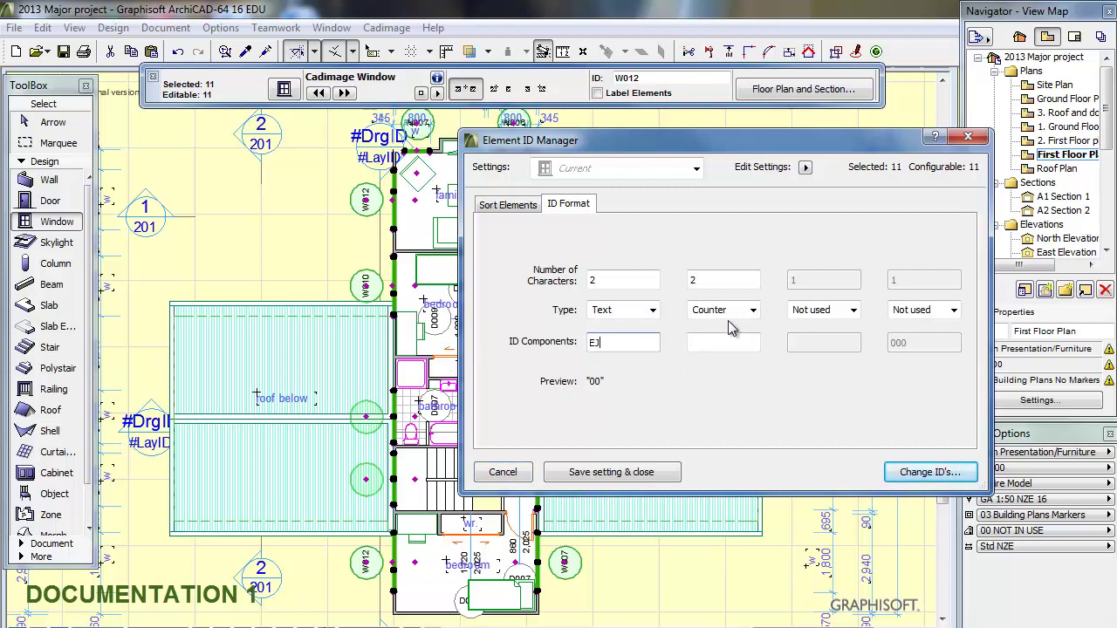
type("J")
left_click(707, 342)
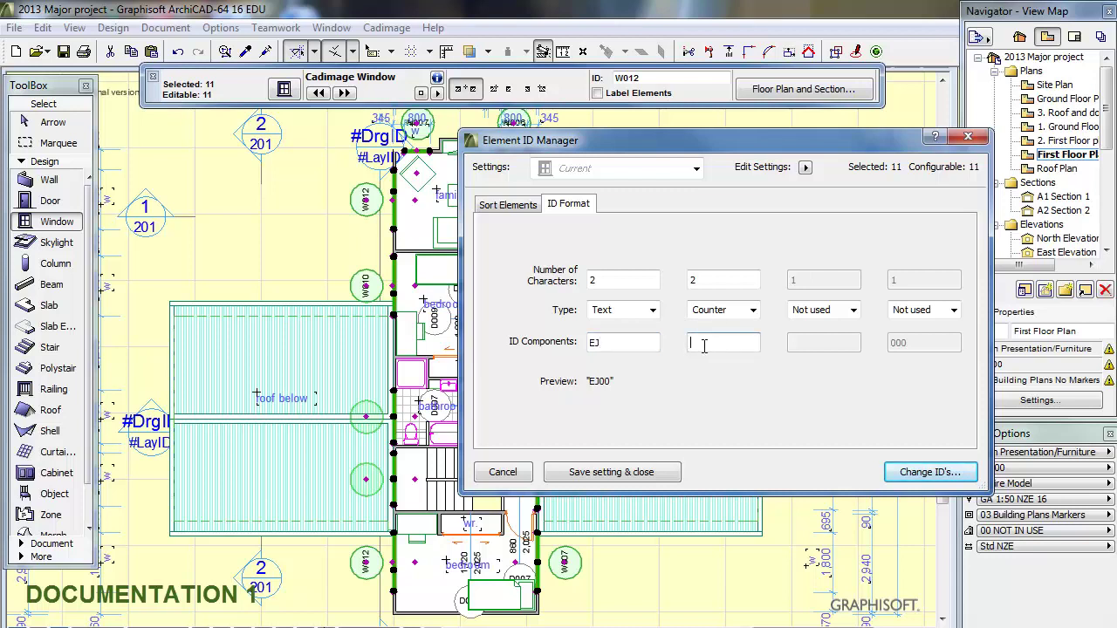
type("17")
- Generate the new IDs for the first-floor windows, review the list to its end and apply them
left_click(917, 472)
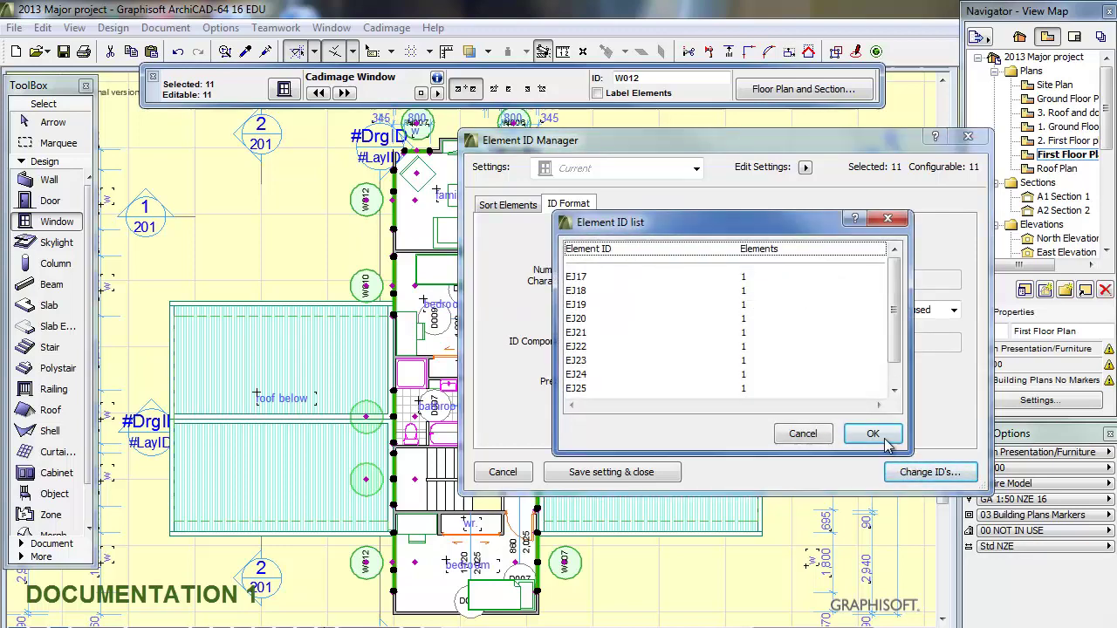
left_click_drag(898, 353, 900, 371)
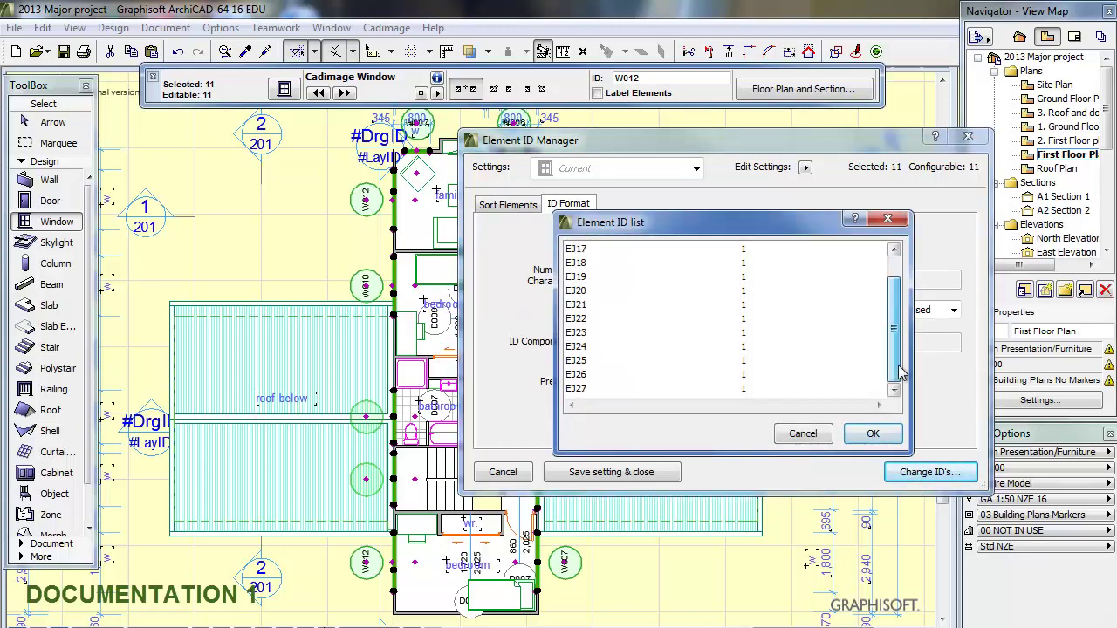
left_click(872, 433)
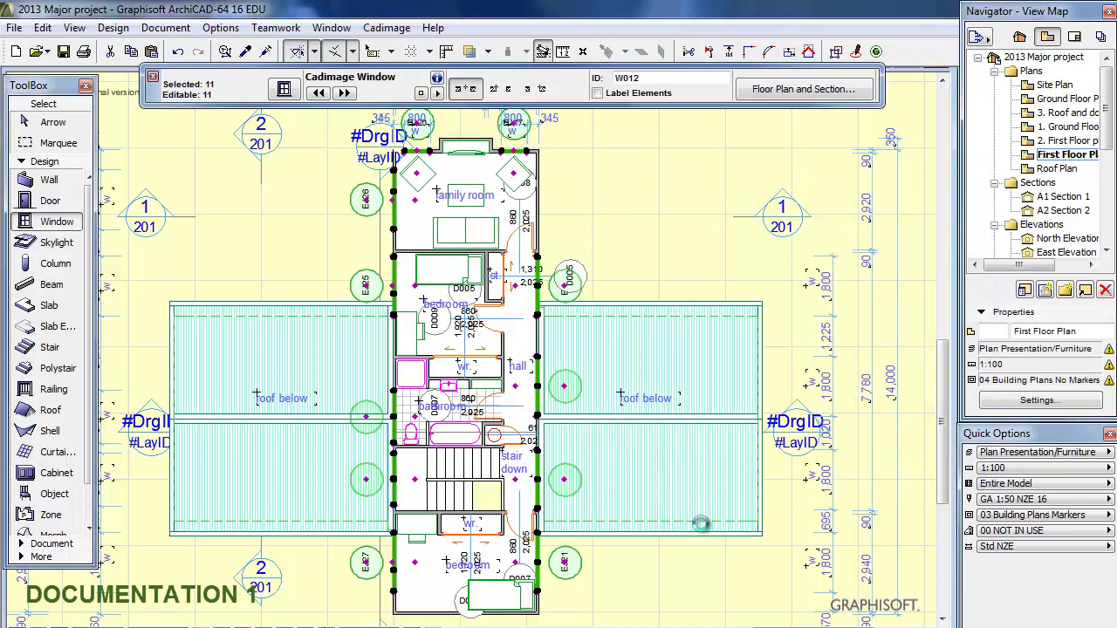